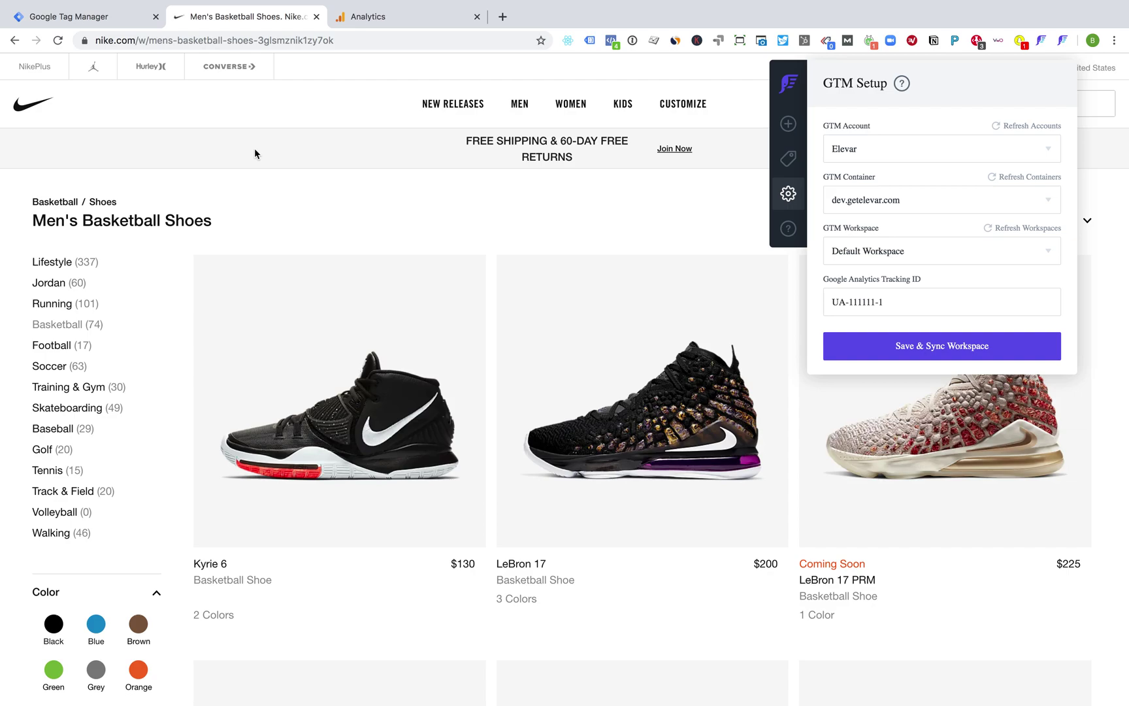
{"action": "left_click", "coordinate": [887, 158]}
{"action": "left_click", "coordinate": [886, 159]}
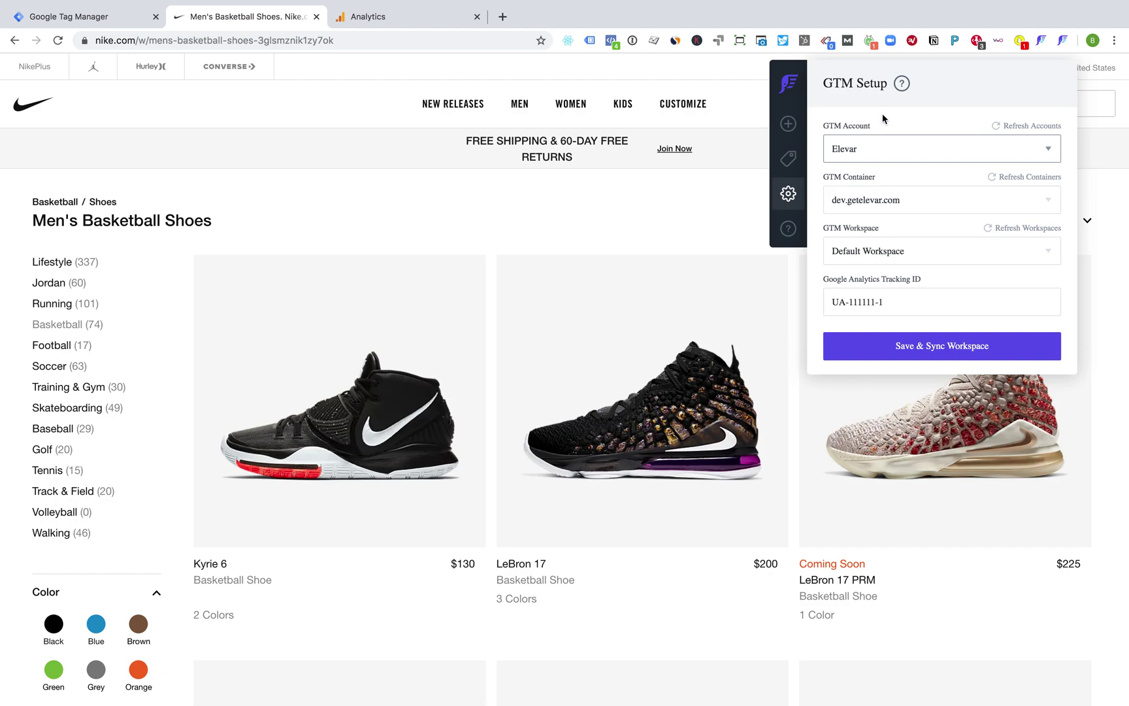
{"action": "left_click", "coordinate": [886, 152]}
{"action": "left_click", "coordinate": [888, 156]}
Start a new event with a Click trigger and pick the whole left filter navigation (#left-nav) as its CSS selector.
{"action": "left_click", "coordinate": [787, 124]}
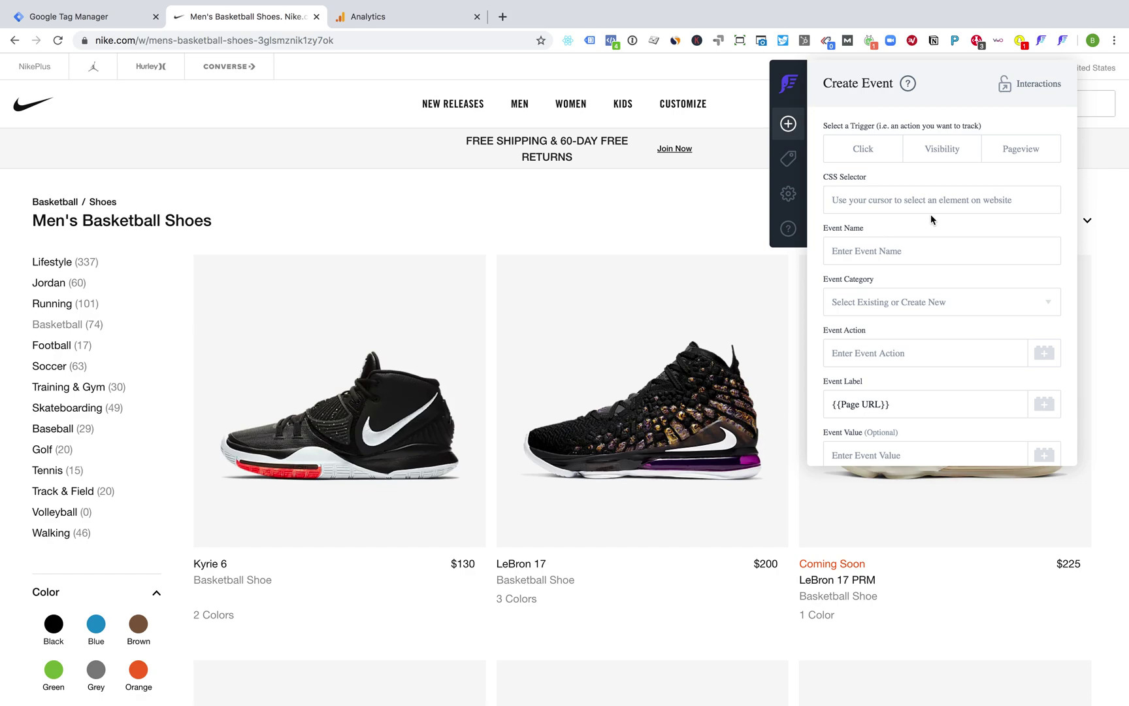
{"action": "left_click", "coordinate": [866, 158]}
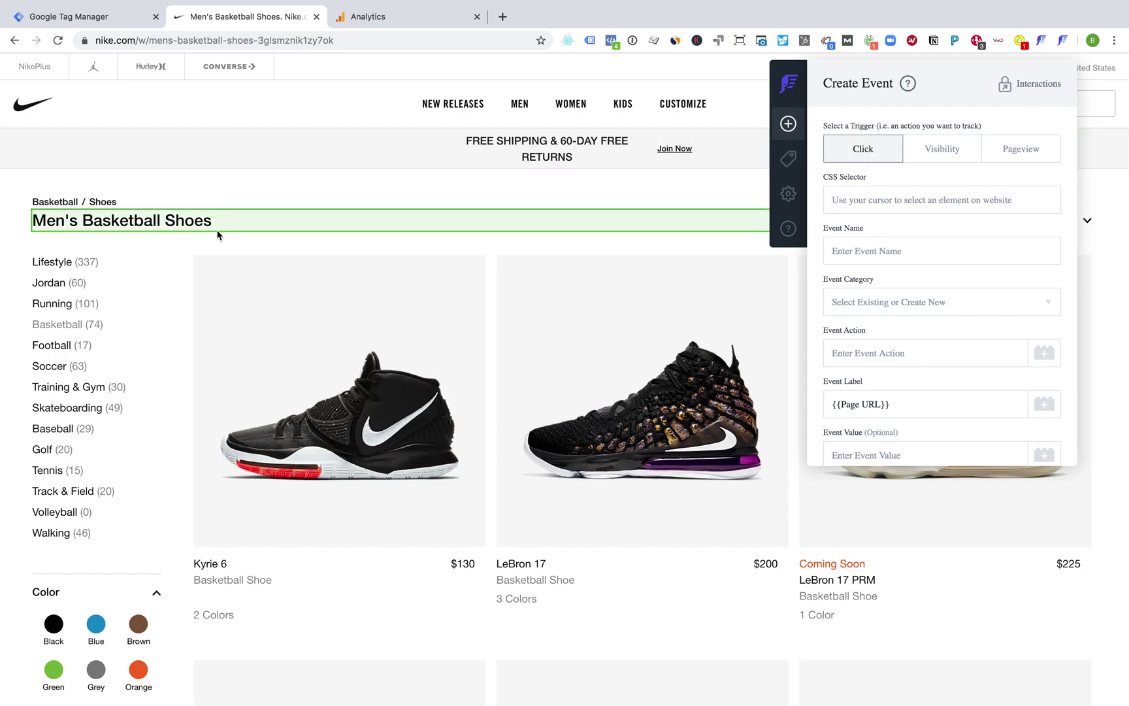
{"action": "left_click", "coordinate": [12, 303]}
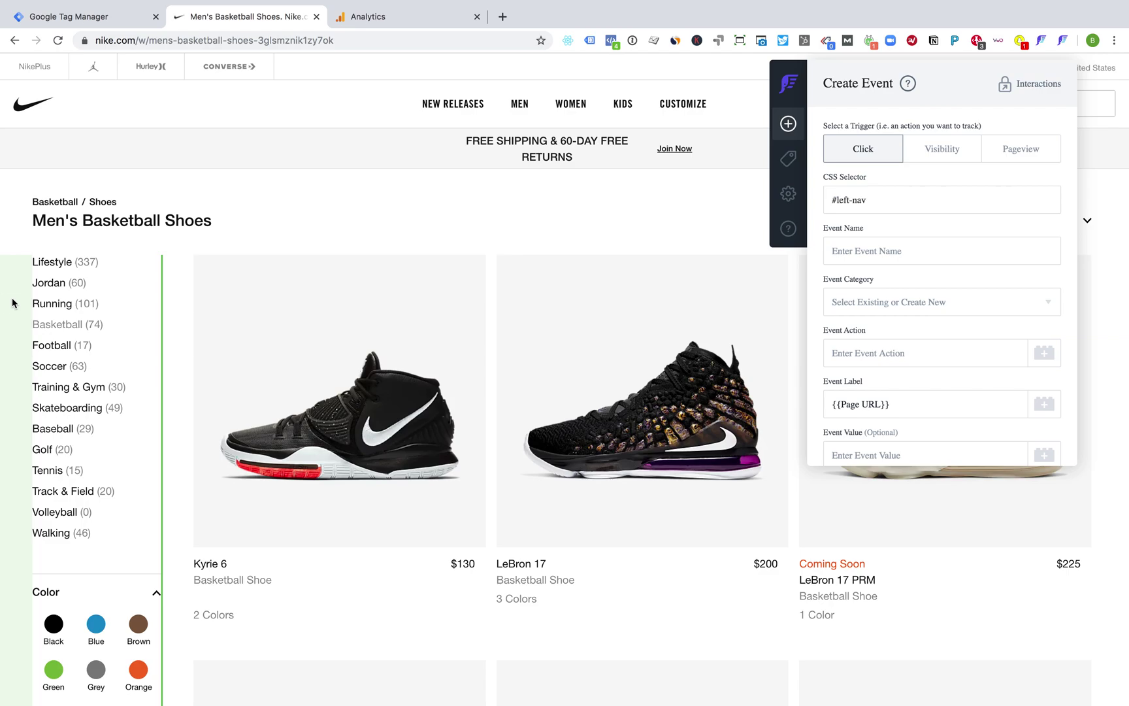
{"action": "scroll", "coordinate": [159, 373], "scroll_direction": "down", "scroll_amount": 3}
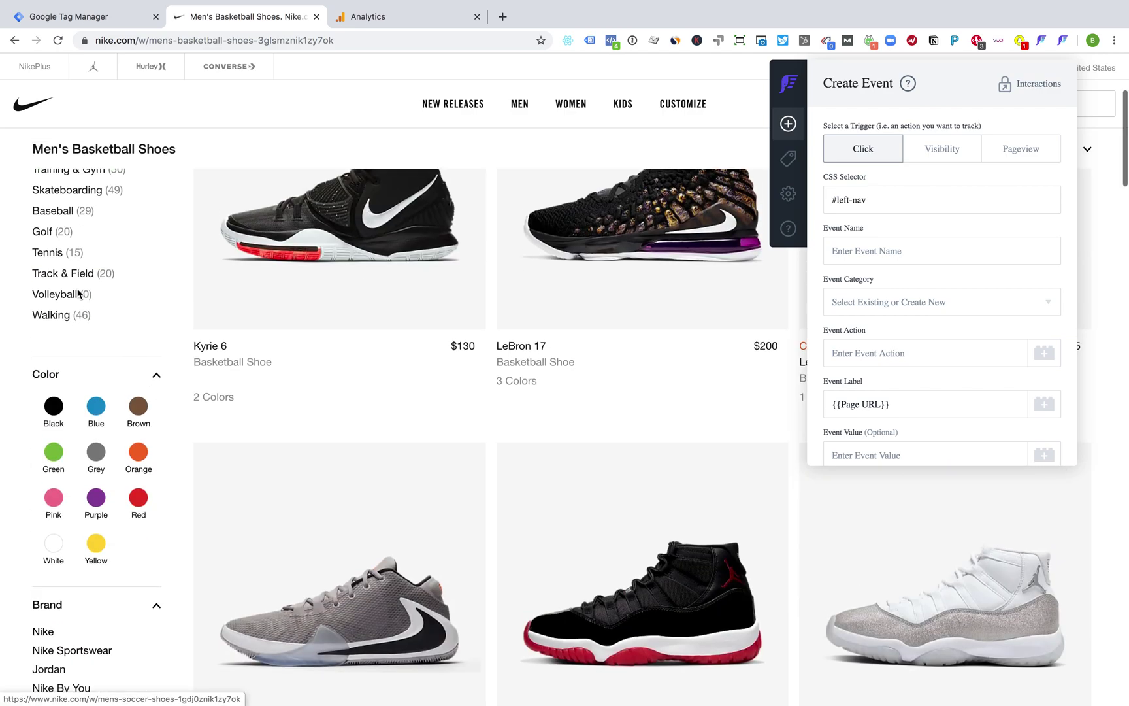
{"action": "scroll", "coordinate": [118, 352], "scroll_direction": "up", "scroll_amount": 3}
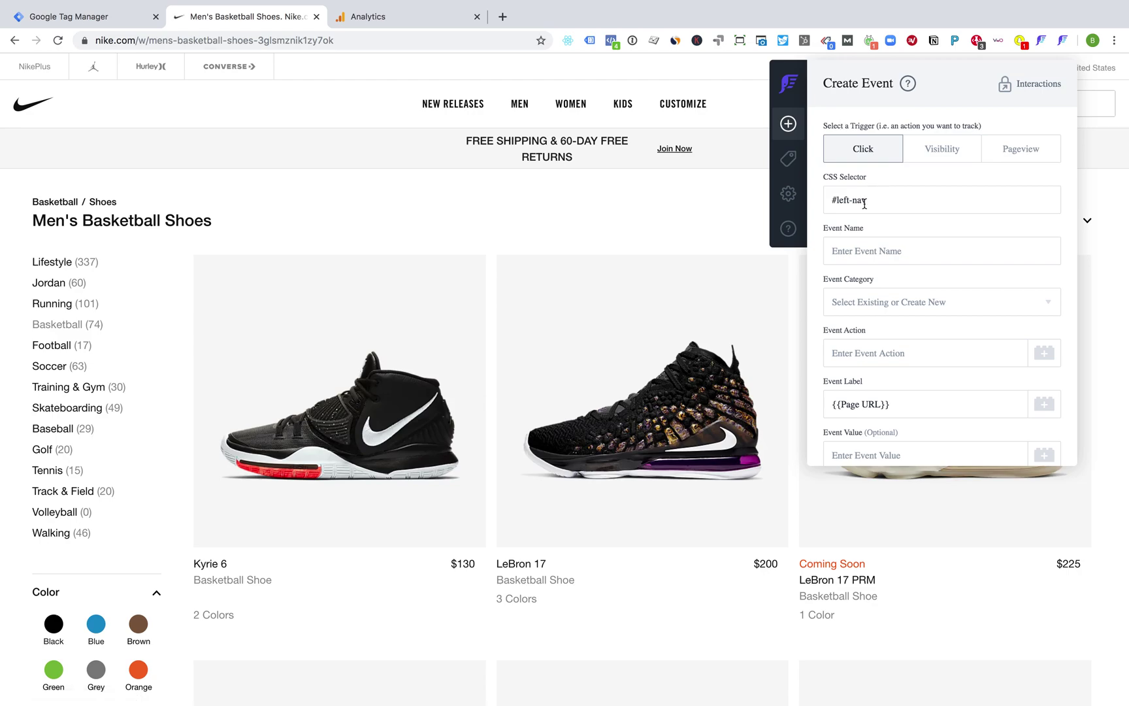
Name the event "Filter Click" and create "collection pages" as its event category.
{"action": "left_click", "coordinate": [863, 250]}
{"action": "type", "text": "Filter"}
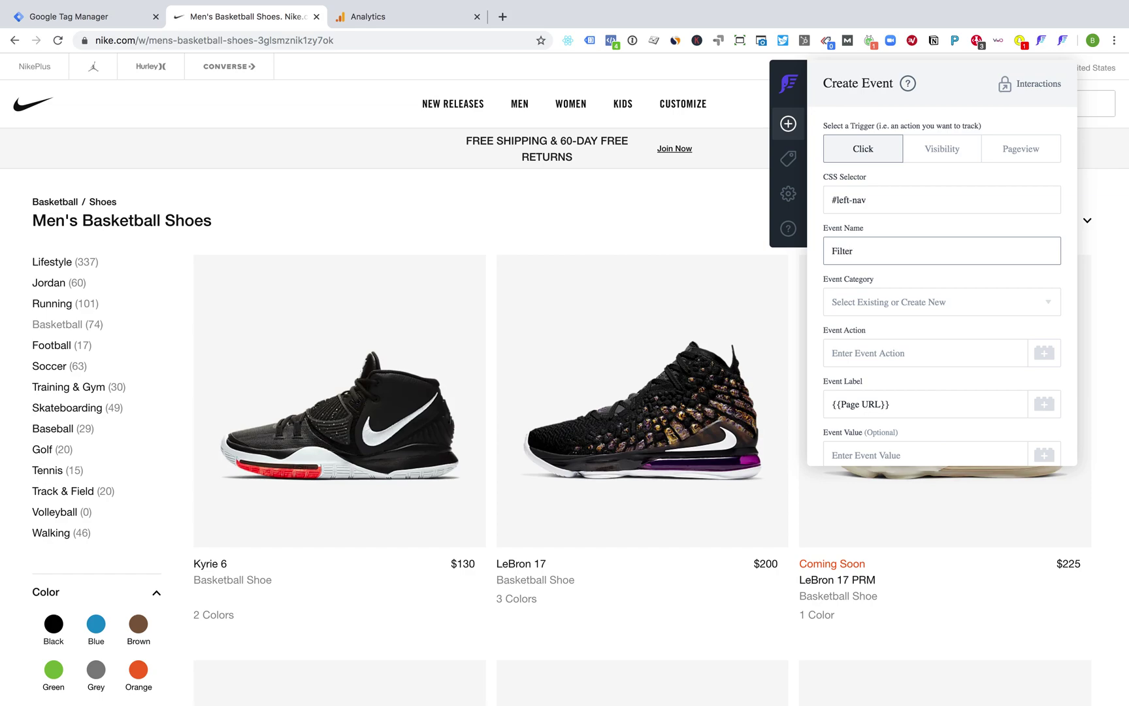
{"action": "type", "text": " Click"}
{"action": "left_click", "coordinate": [862, 302]}
{"action": "type", "text": "collection pages"}
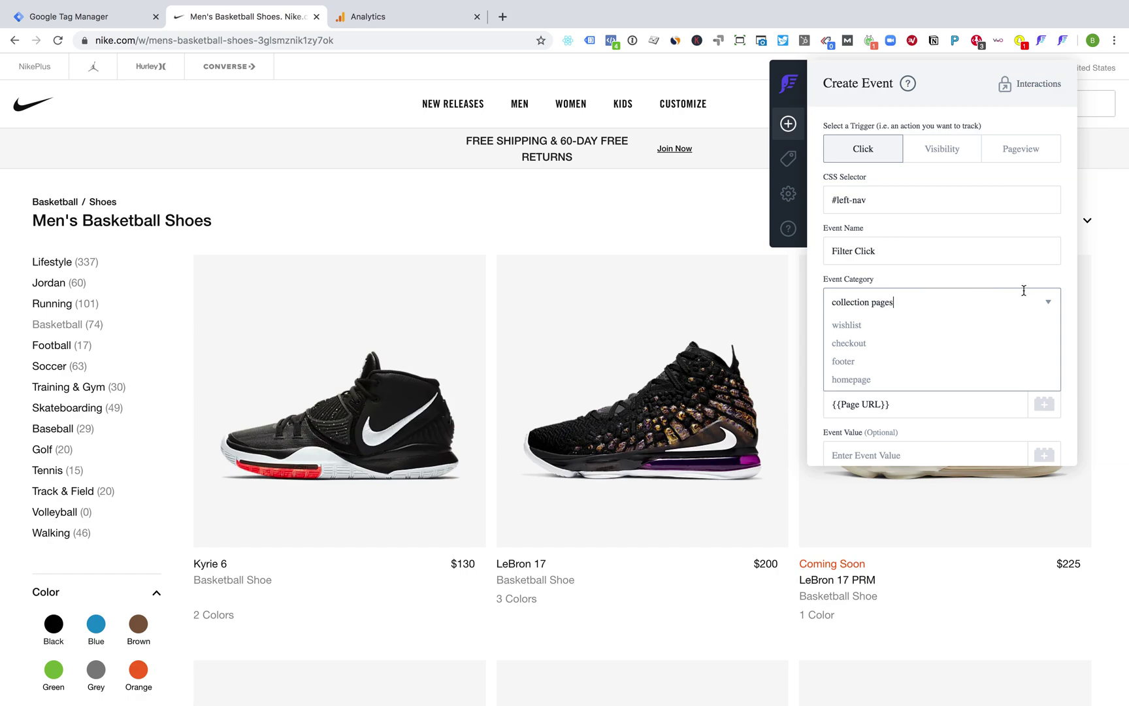
{"action": "key", "text": "Return"}
Set the event action to "filter click - {{Click Text}}" using the Click Text variable.
{"action": "left_click", "coordinate": [915, 351]}
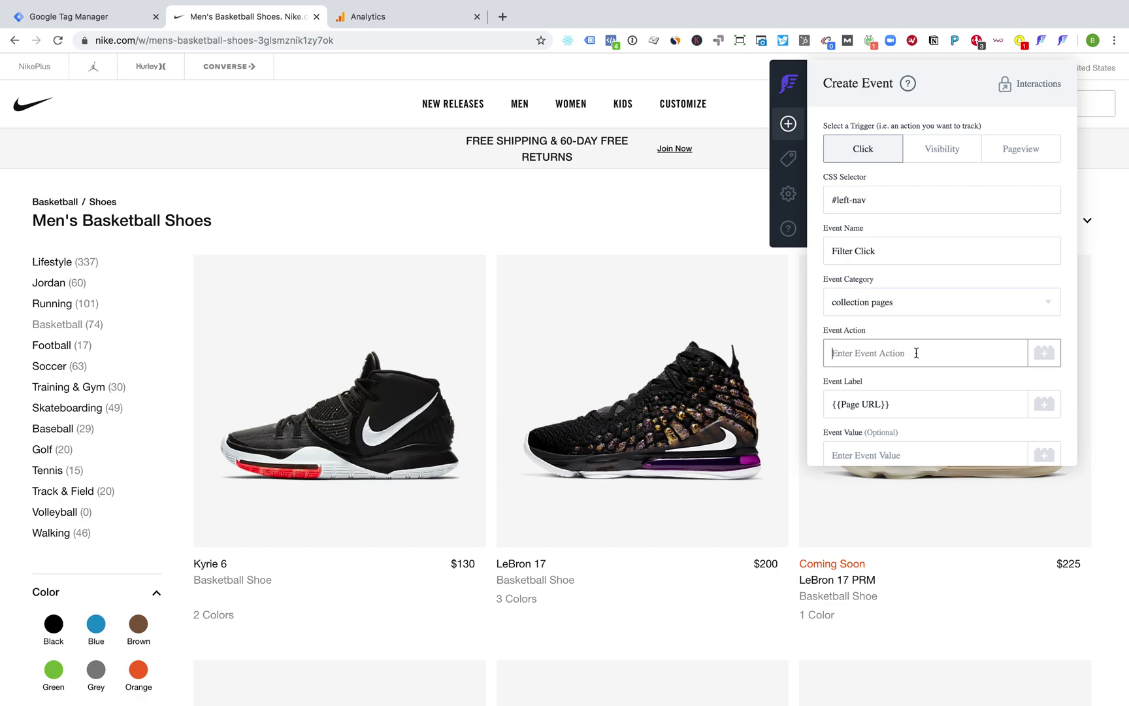
{"action": "type", "text": "filter click - {{"}
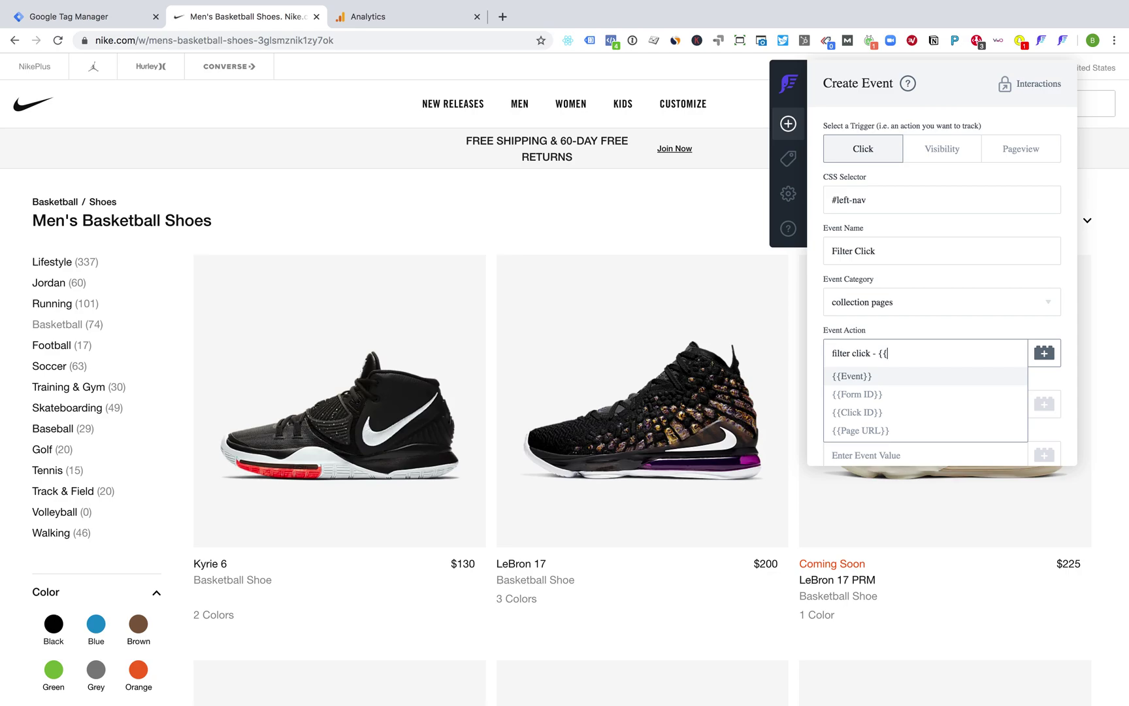
{"action": "scroll", "coordinate": [944, 395], "scroll_direction": "down", "scroll_amount": 2}
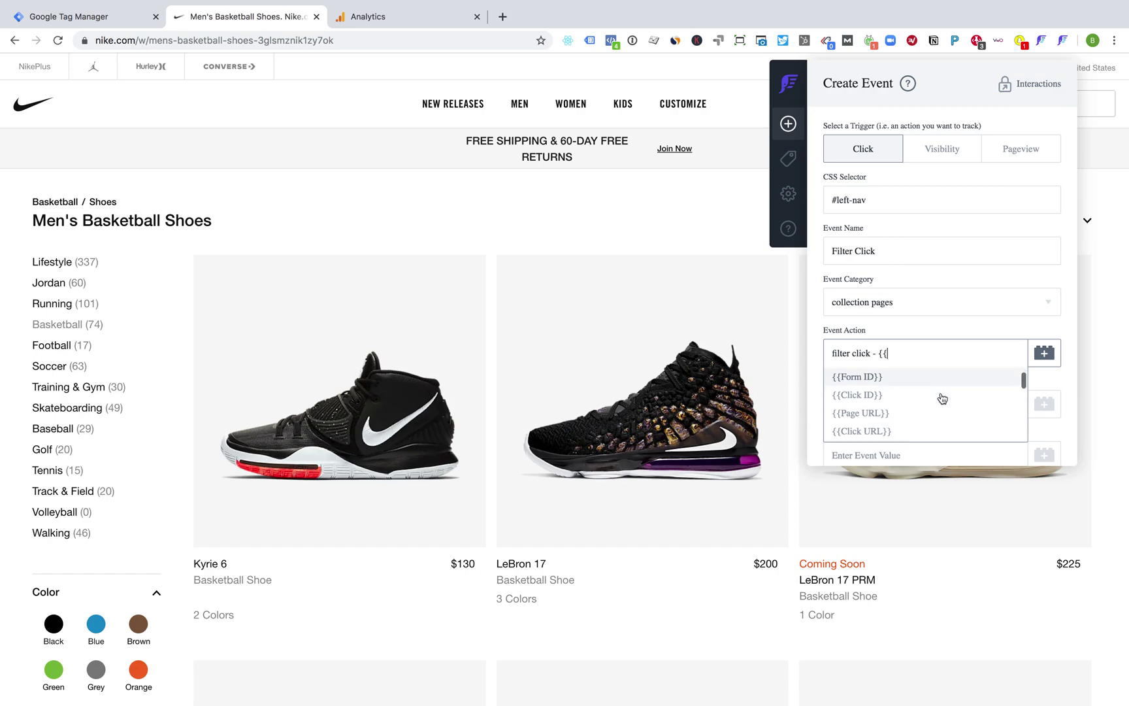
{"action": "scroll", "coordinate": [942, 398], "scroll_direction": "up", "scroll_amount": 2}
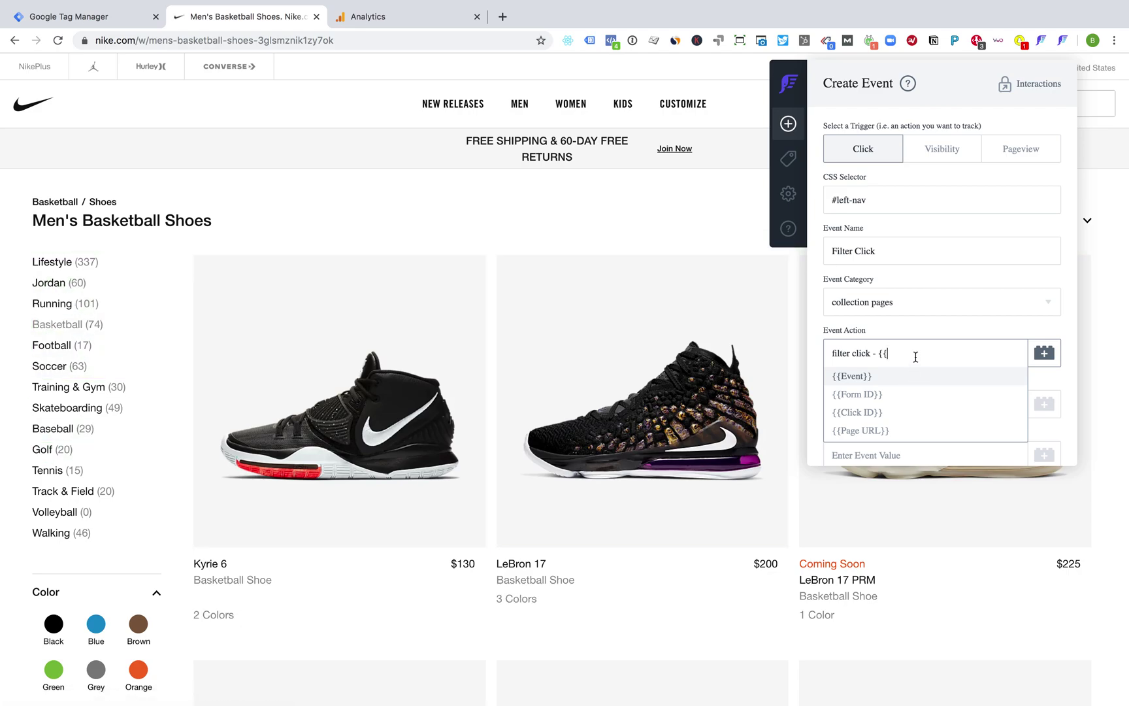
{"action": "type", "text": "click te"}
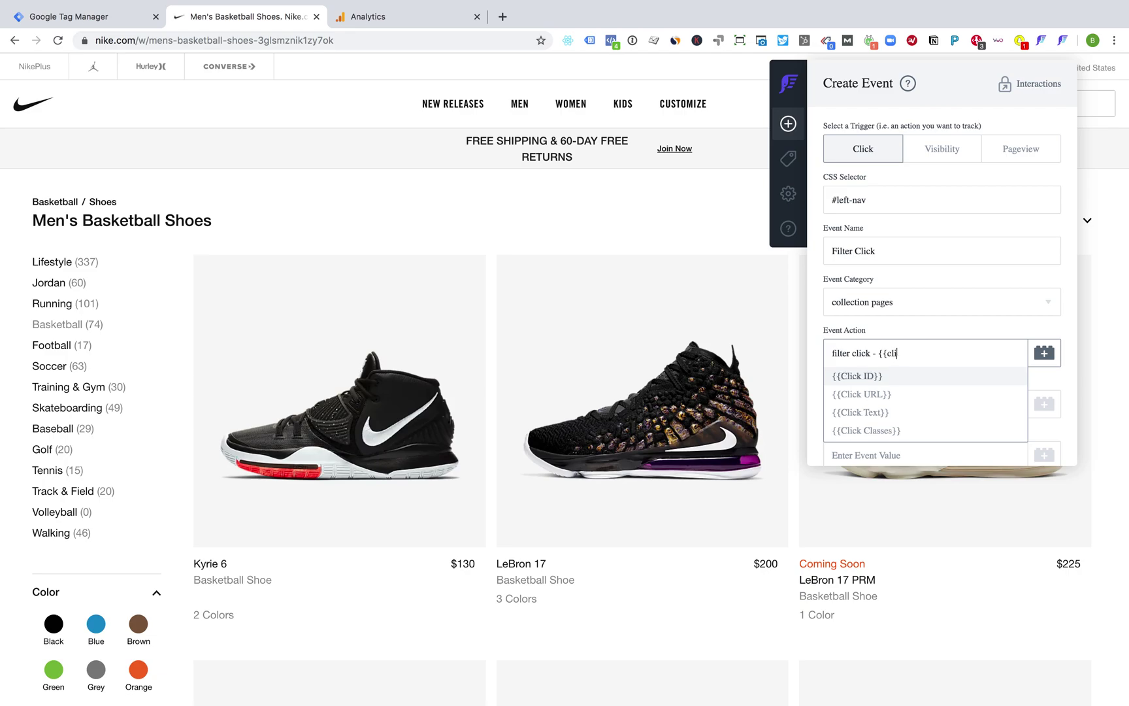
{"action": "left_click", "coordinate": [901, 377]}
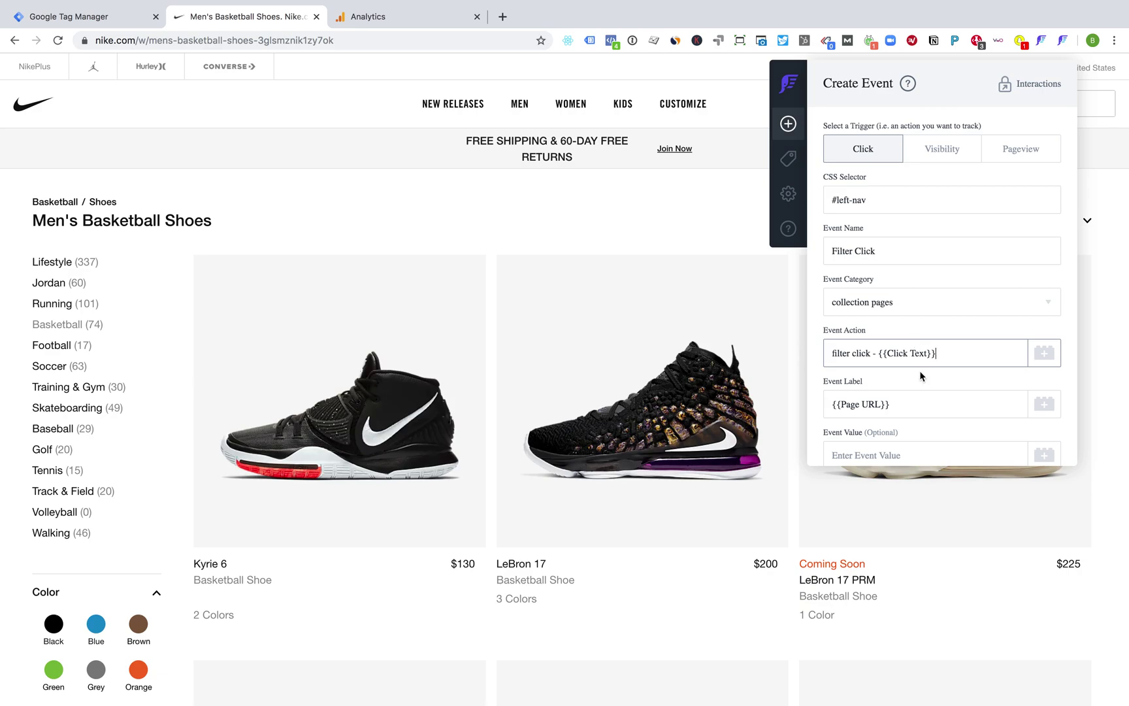
Keep the filter click event applied to All Pages and save it.
{"action": "scroll", "coordinate": [921, 373], "scroll_direction": "down", "scroll_amount": 3}
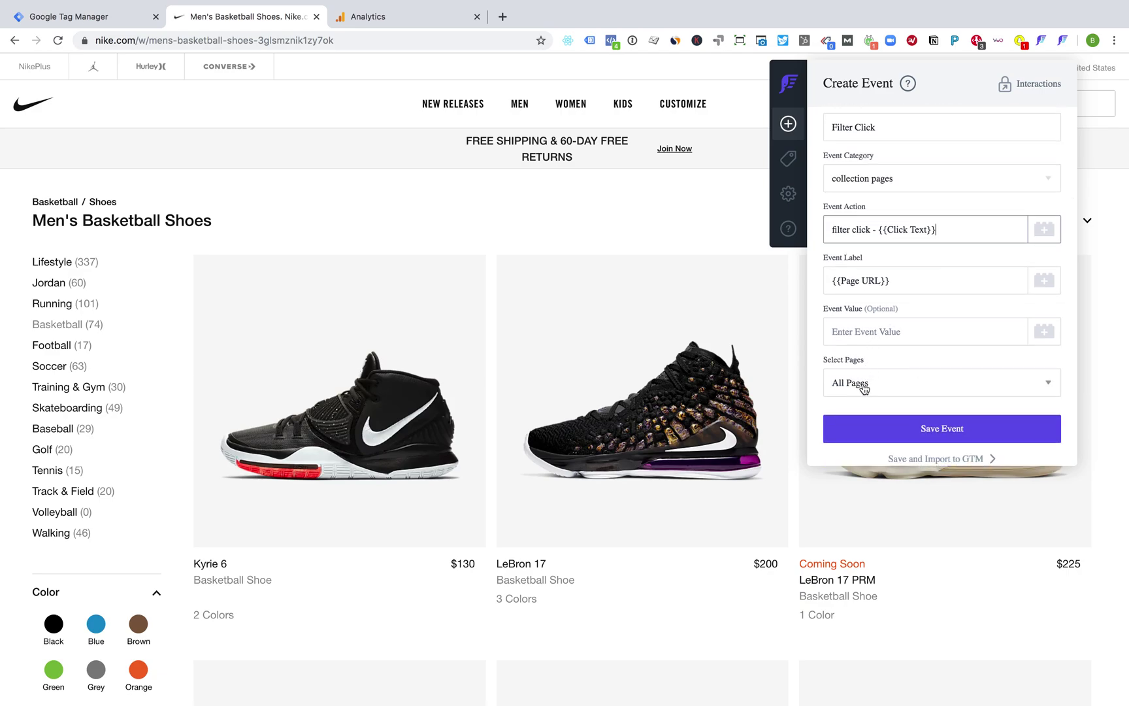
{"action": "scroll", "coordinate": [864, 388], "scroll_direction": "down", "scroll_amount": 1}
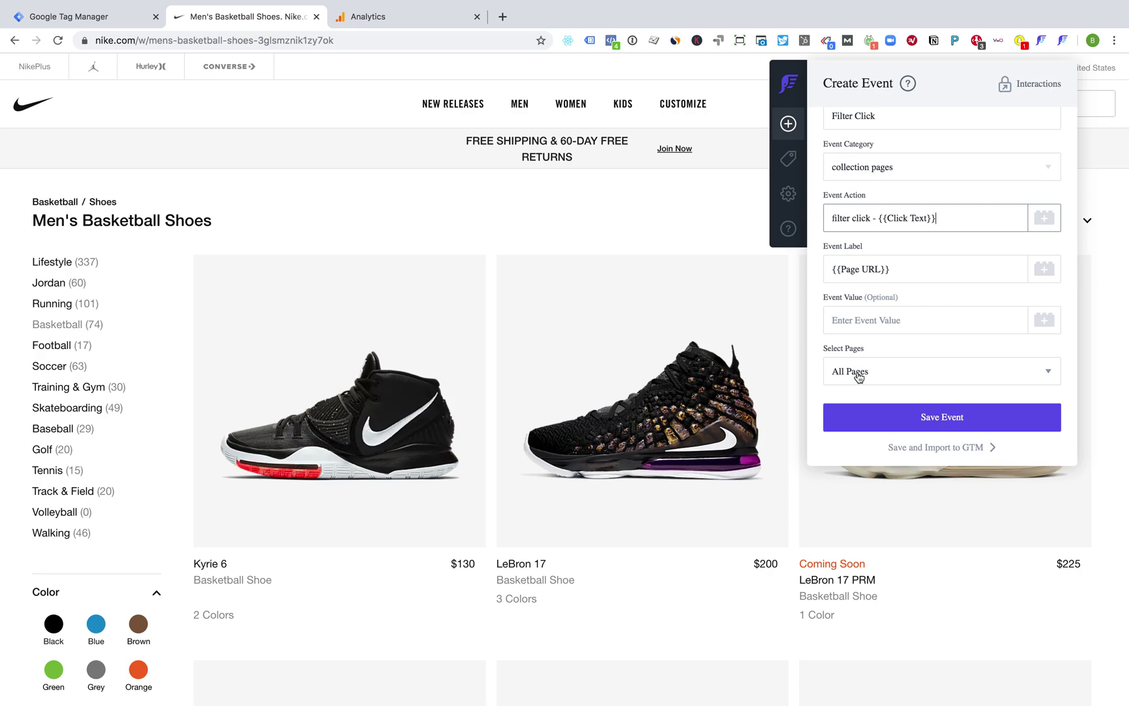
{"action": "left_click", "coordinate": [859, 375]}
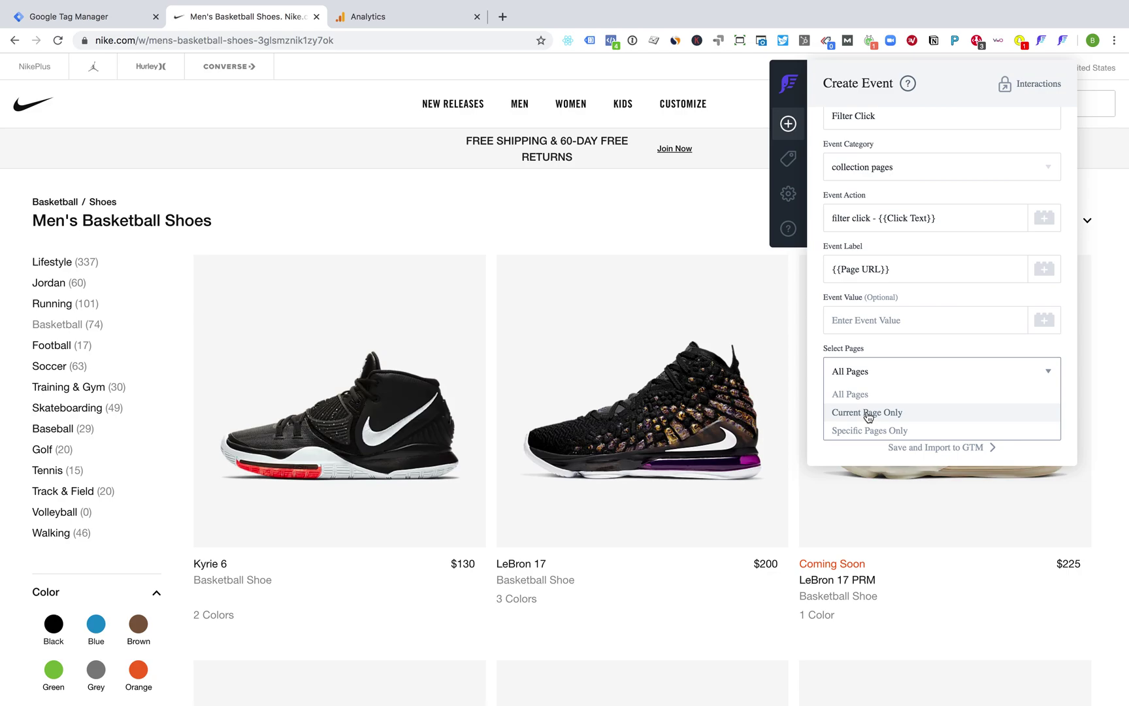
{"action": "left_click", "coordinate": [874, 381]}
{"action": "left_click", "coordinate": [899, 421]}
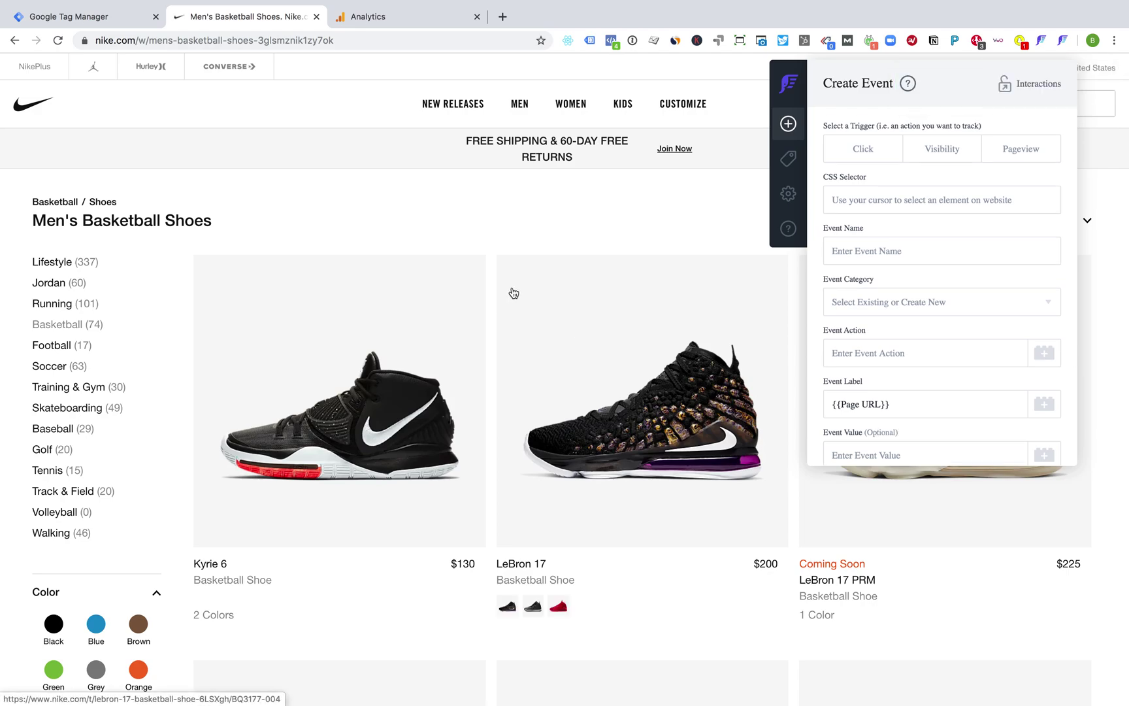
Start a Visibility-triggered event and pick the size filter's option grid (.for--sizes) as its CSS selector.
{"action": "left_click", "coordinate": [923, 152]}
{"action": "scroll", "coordinate": [562, 341], "scroll_direction": "down", "scroll_amount": 8}
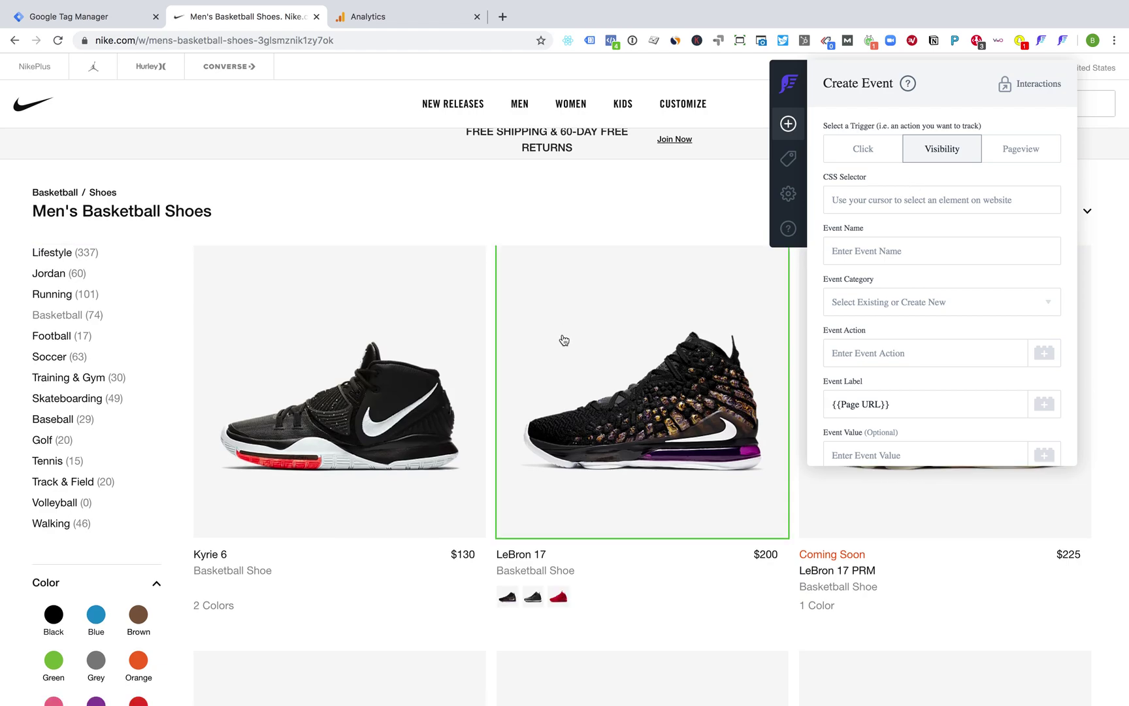
{"action": "scroll", "coordinate": [203, 389], "scroll_direction": "down", "scroll_amount": 15}
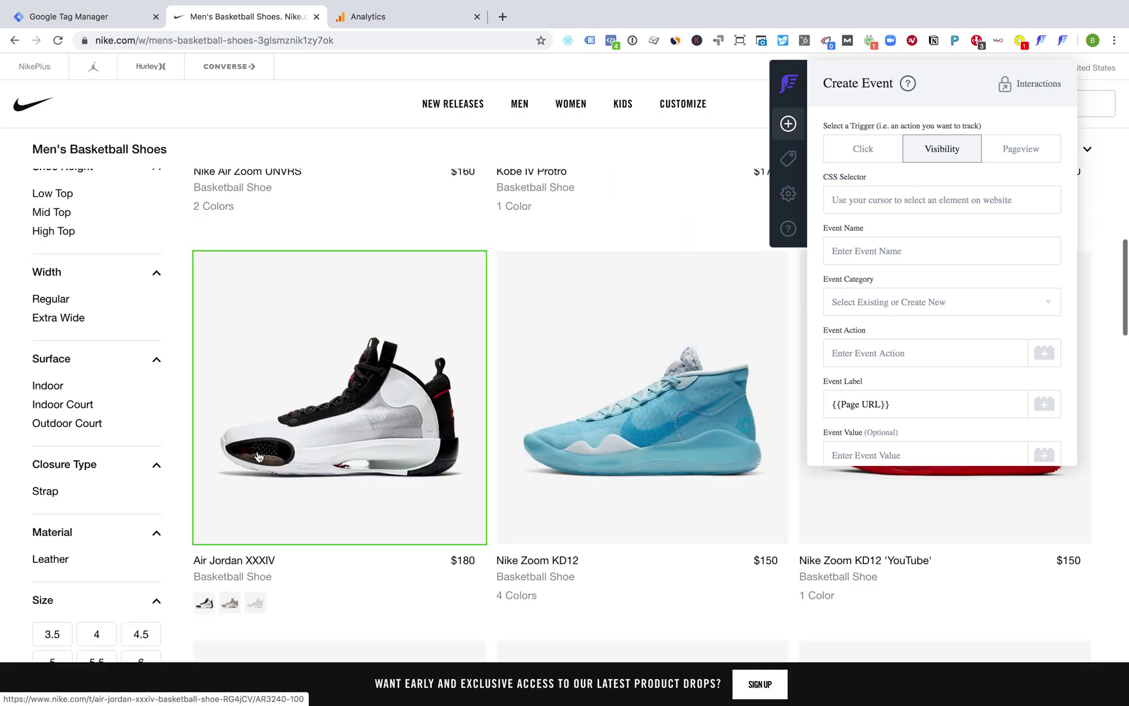
{"action": "scroll", "coordinate": [247, 464], "scroll_direction": "down", "scroll_amount": 10}
{"action": "scroll", "coordinate": [248, 464], "scroll_direction": "down", "scroll_amount": 5}
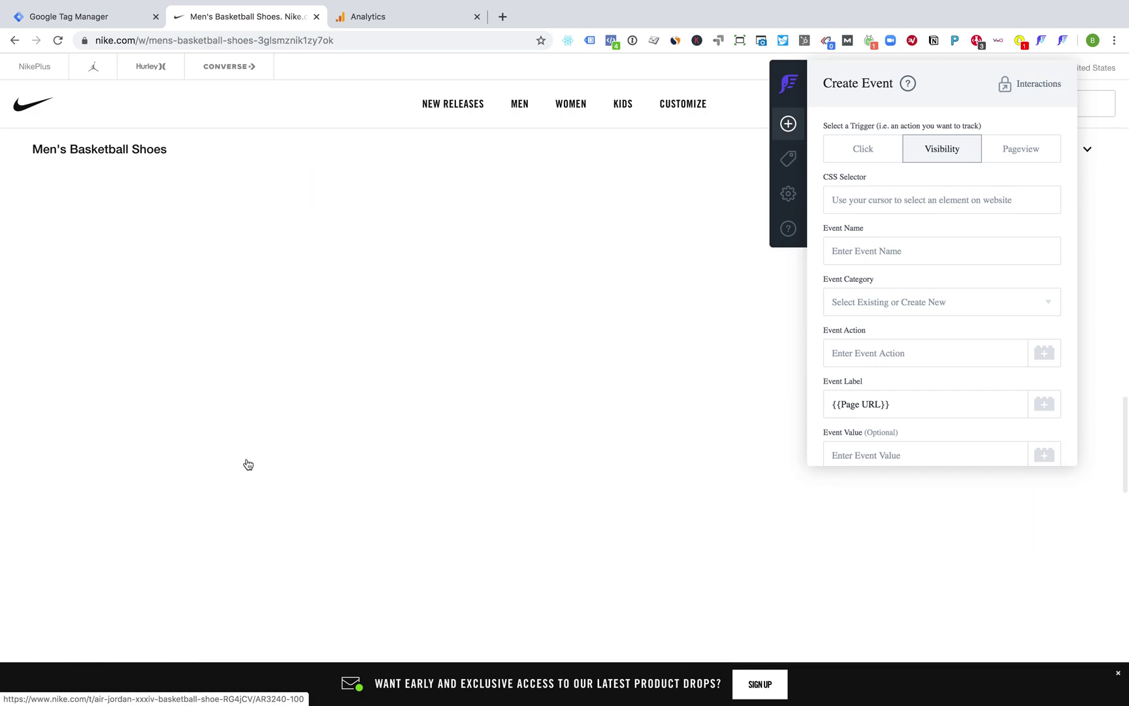
{"action": "scroll", "coordinate": [247, 464], "scroll_direction": "up", "scroll_amount": 5}
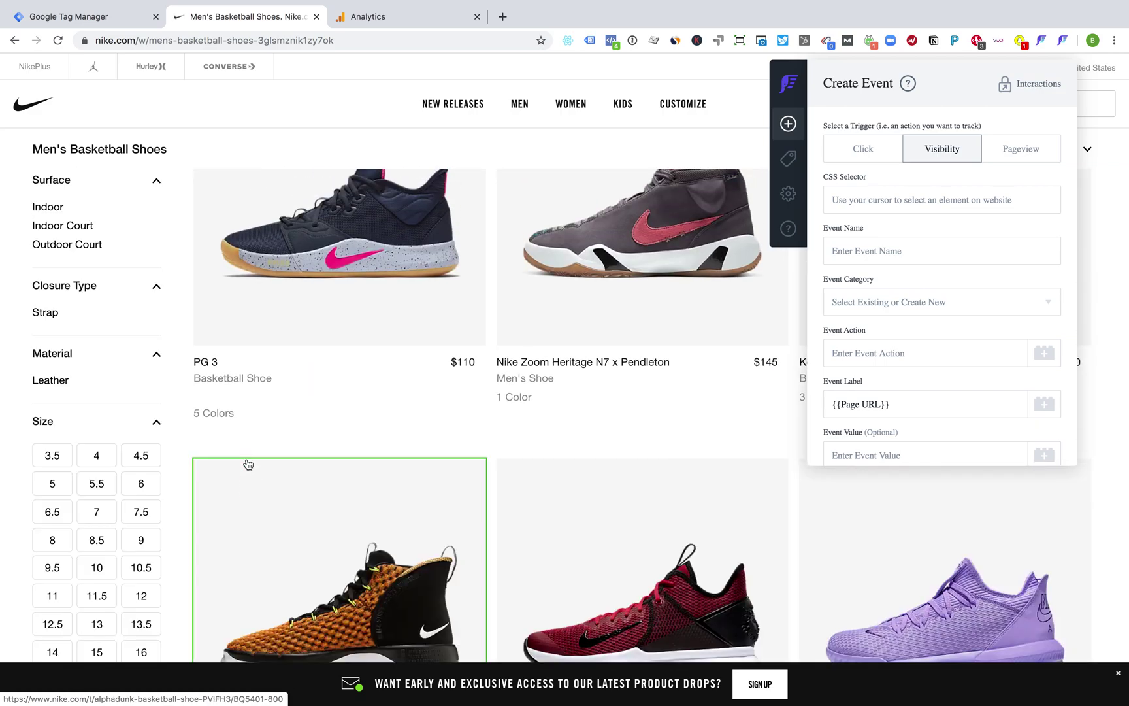
{"action": "scroll", "coordinate": [157, 478], "scroll_direction": "down", "scroll_amount": 2}
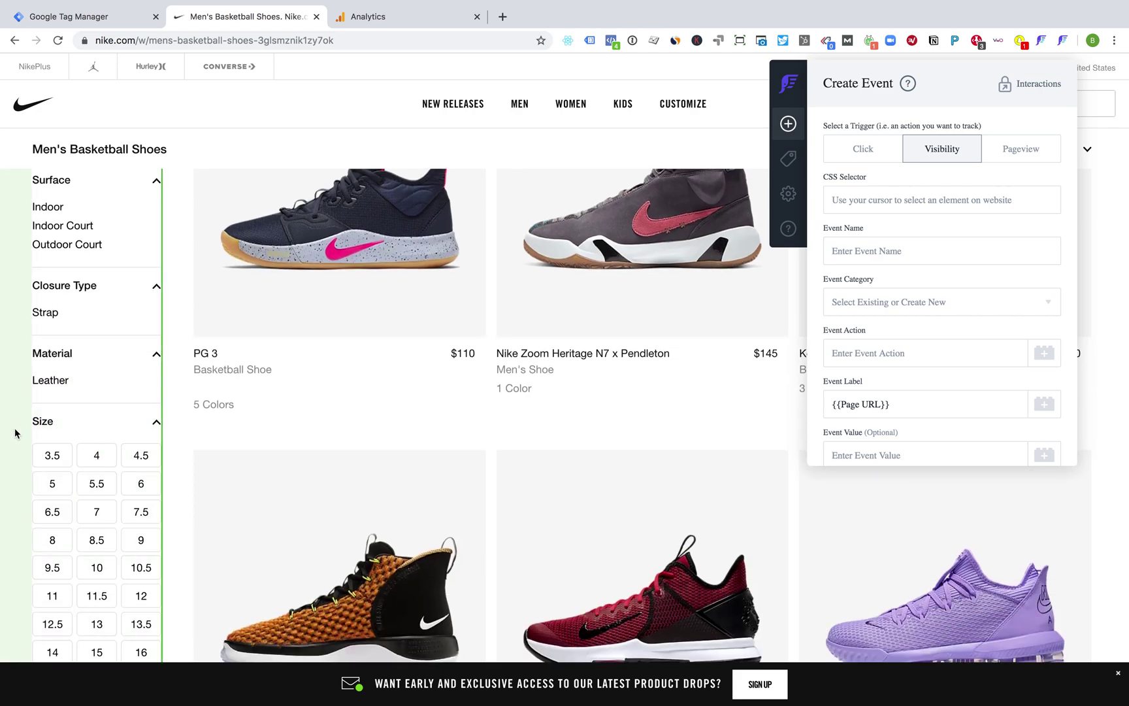
{"action": "left_click", "coordinate": [119, 449]}
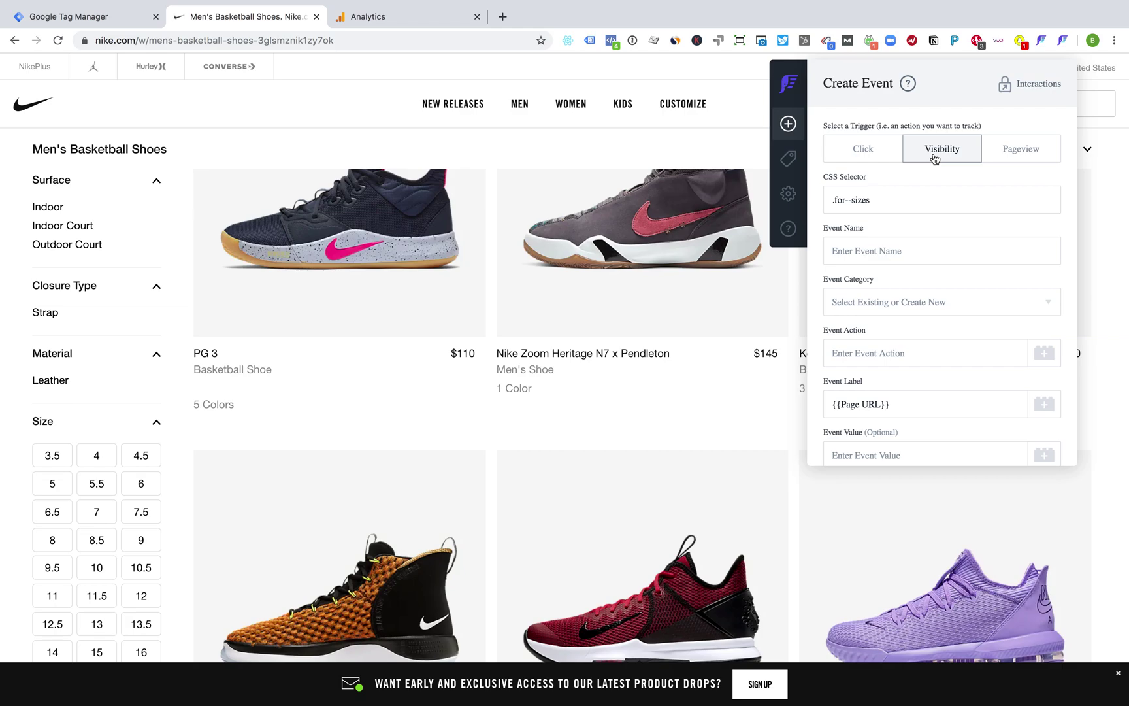
Name the visibility event "Size Filter Impression" and assign it to the existing "collection pages" category.
{"action": "left_click", "coordinate": [871, 243]}
{"action": "type", "text": "Size Filter Impression"}
{"action": "left_click", "coordinate": [879, 301]}
{"action": "type", "text": "collecti"}
{"action": "left_click", "coordinate": [882, 379]}
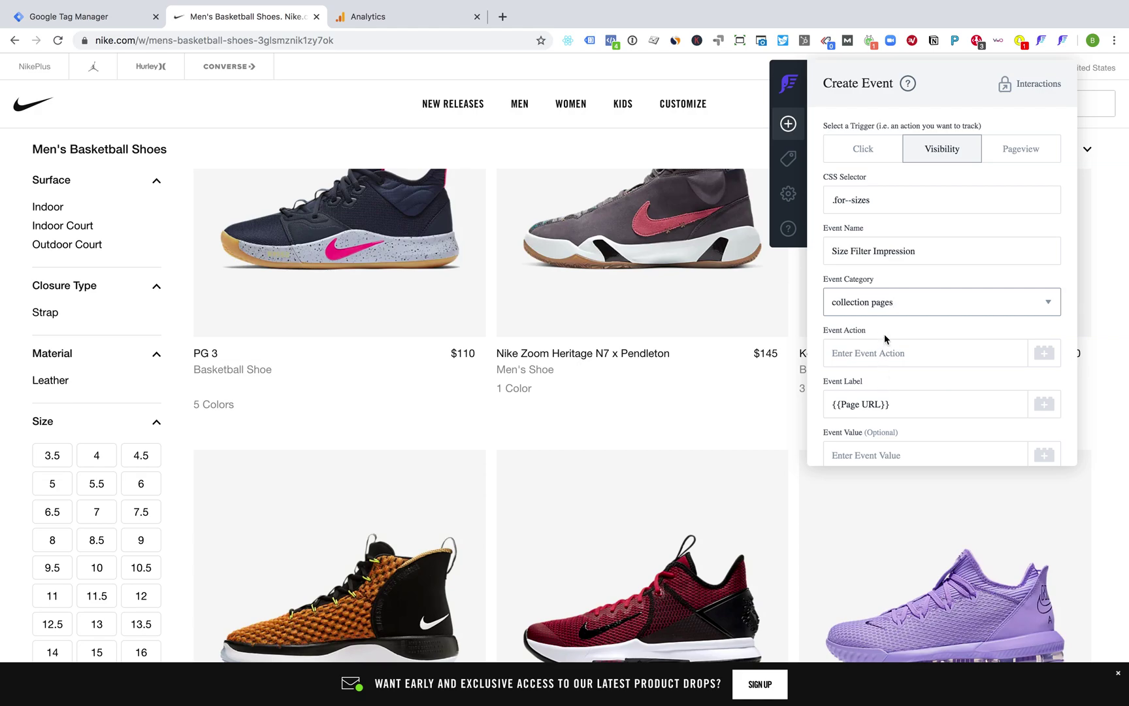
Set the event action to "size filter impression" and save the event.
{"action": "left_click", "coordinate": [877, 350]}
{"action": "type", "text": "size"}
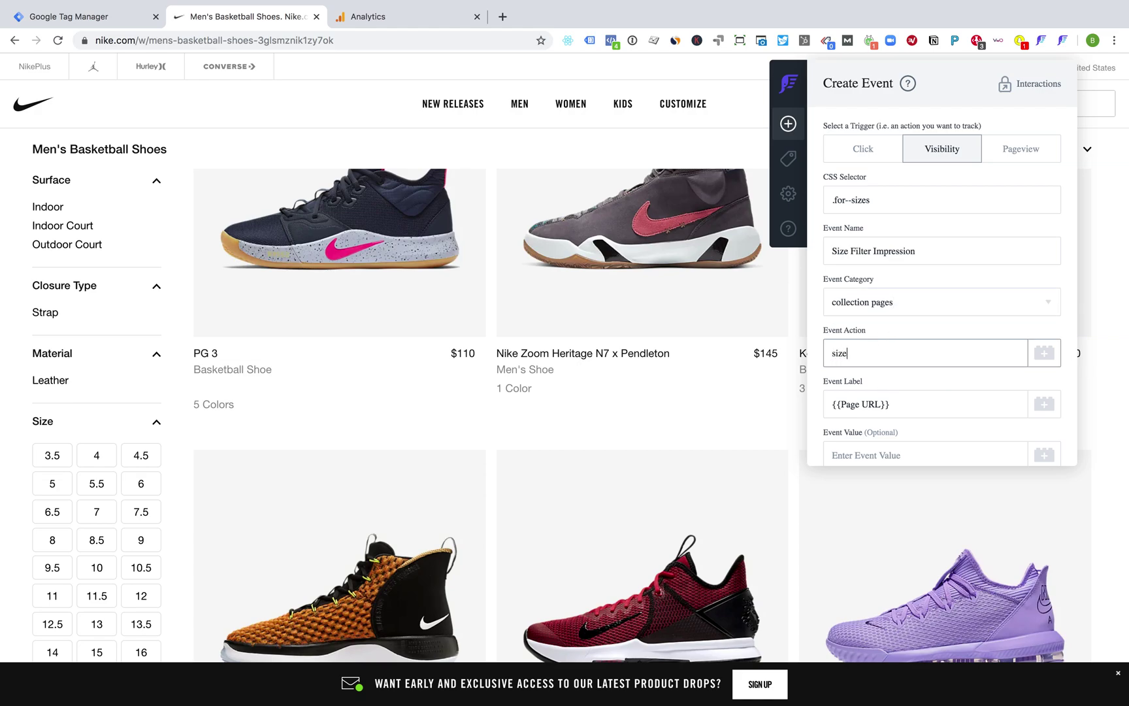
{"action": "type", "text": " impression"}
{"action": "left_click", "coordinate": [848, 353]}
{"action": "type", "text": "fi"}
{"action": "scroll", "coordinate": [877, 354], "scroll_direction": "down", "scroll_amount": 3}
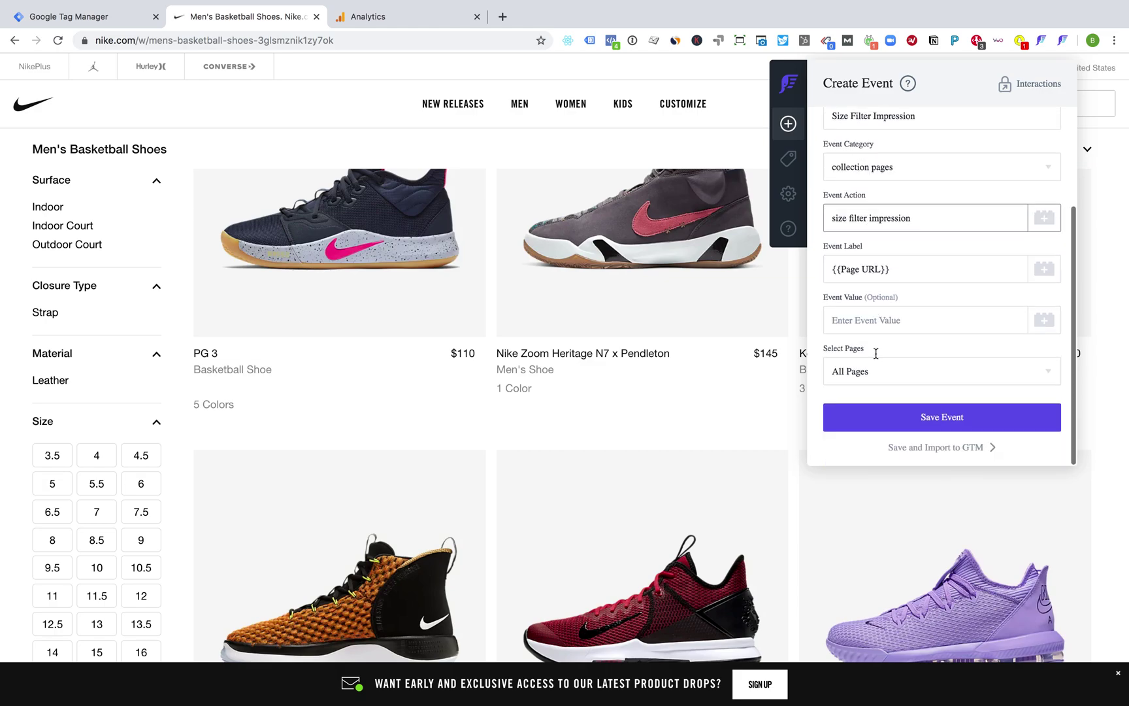
{"action": "left_click", "coordinate": [884, 422]}
Start another event with a Click trigger and pick the size option grid (.for--sizes) as its CSS selector.
{"action": "scroll", "coordinate": [922, 267], "scroll_direction": "up", "scroll_amount": 6}
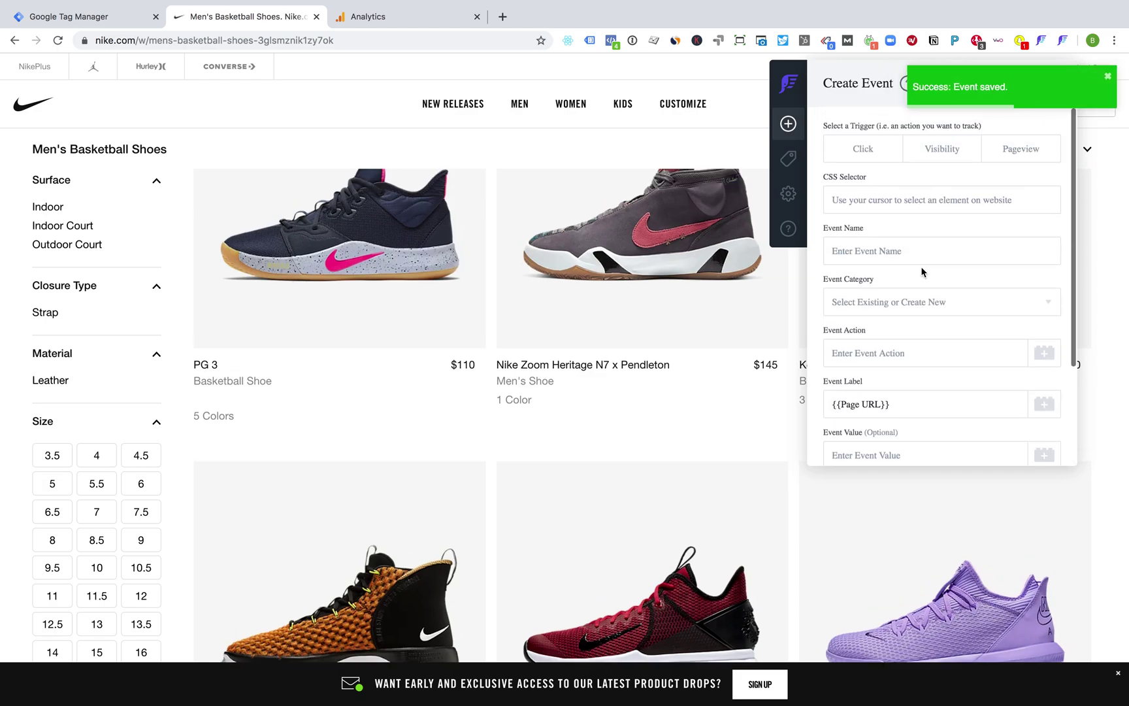
{"action": "left_click", "coordinate": [857, 147]}
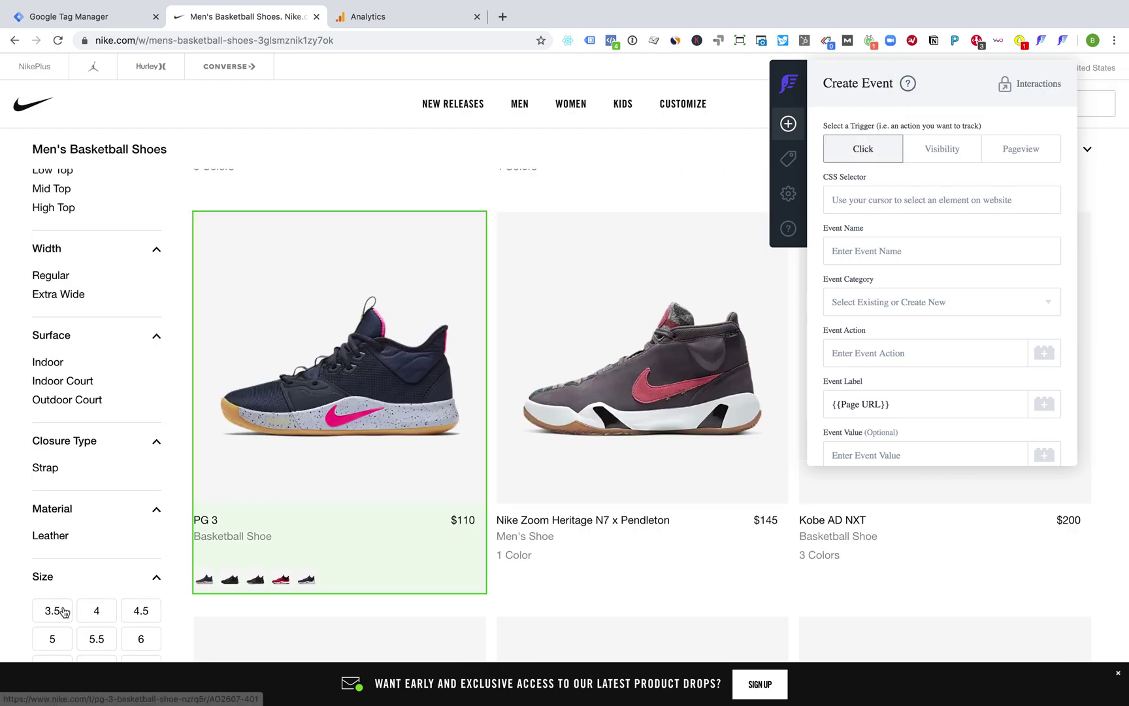
{"action": "scroll", "coordinate": [83, 542], "scroll_direction": "down", "scroll_amount": 3}
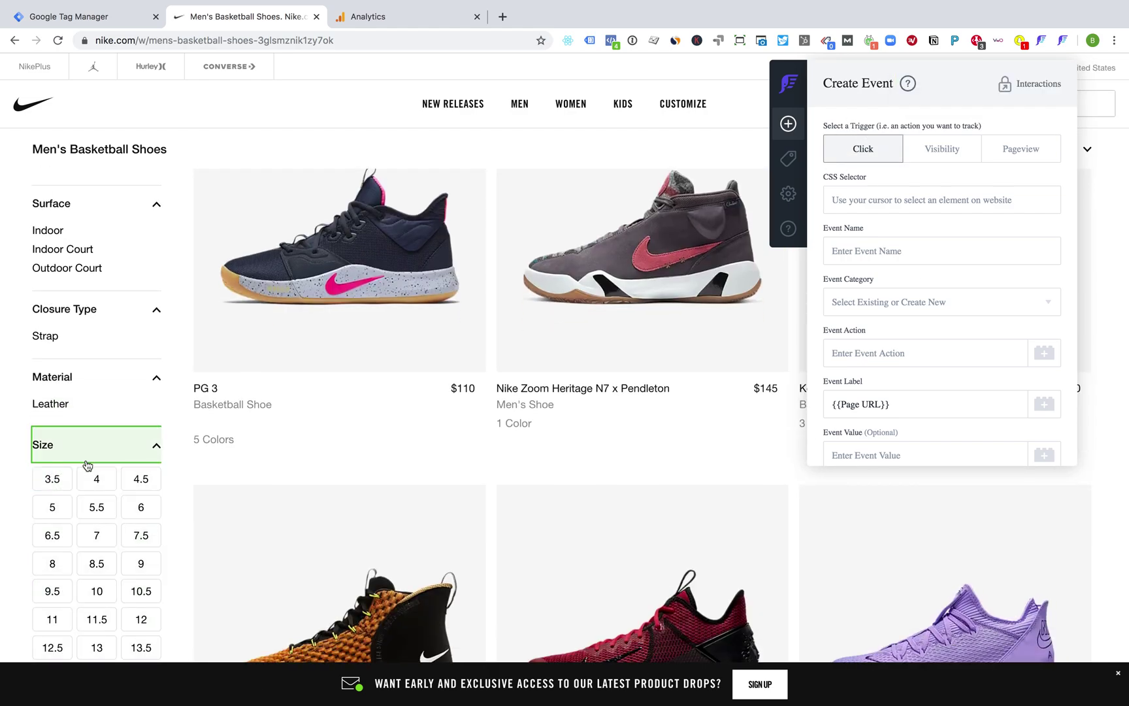
{"action": "left_click", "coordinate": [75, 471]}
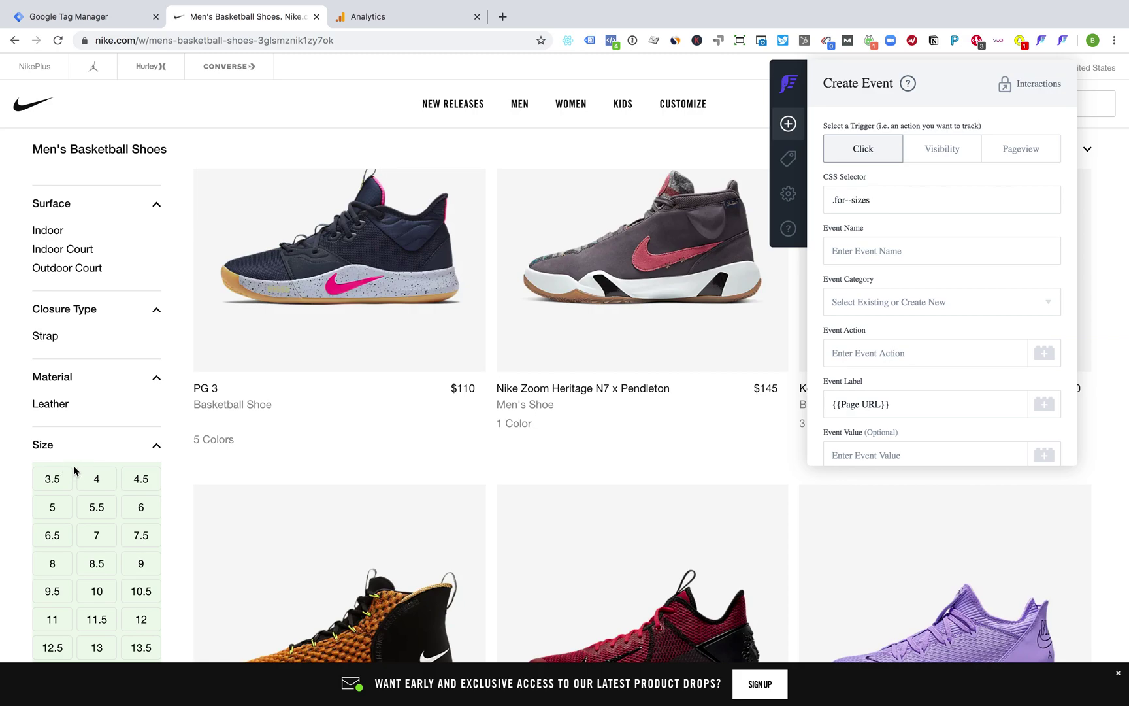
Name the event "SIze Filter Click" and set its category to "collection page".
{"action": "left_click", "coordinate": [884, 254]}
{"action": "type", "text": "SIze Filter Click"}
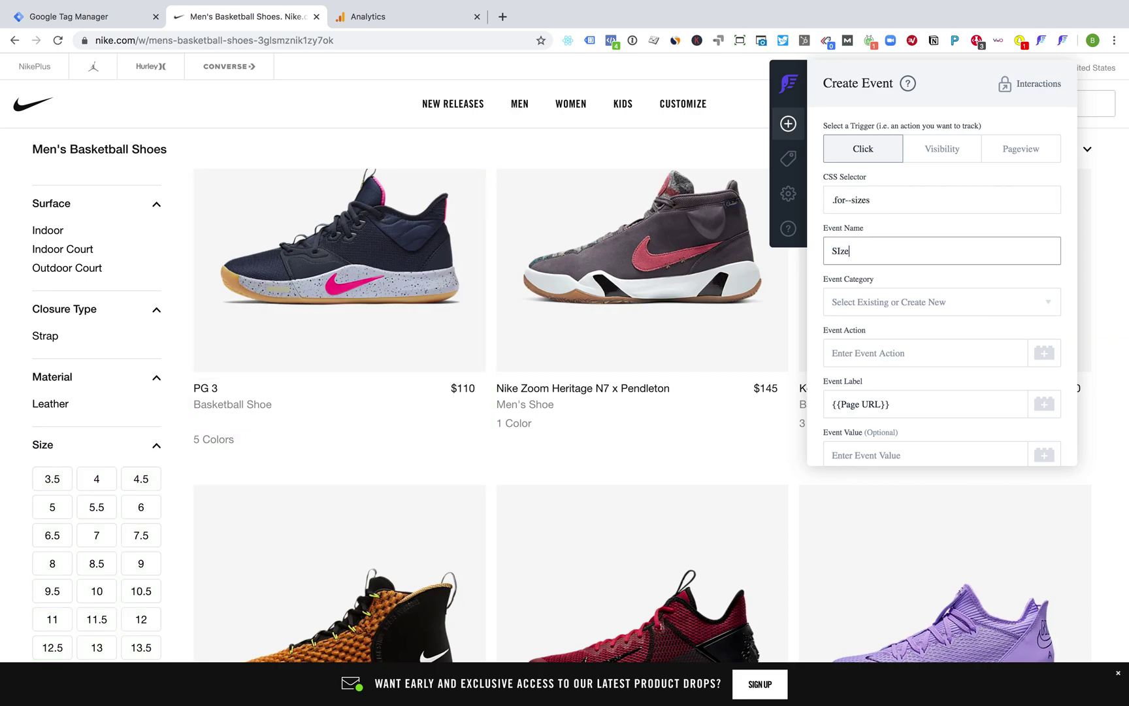
{"action": "left_click", "coordinate": [880, 306]}
{"action": "type", "text": "collection page"}
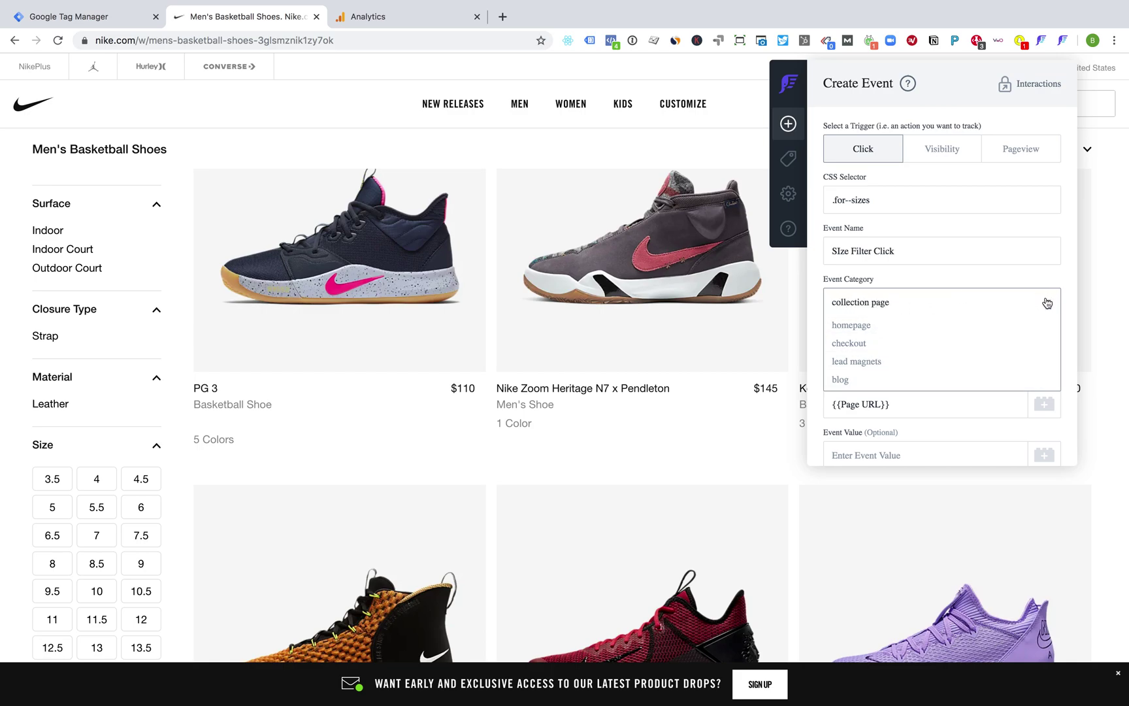
{"action": "key", "text": "Return"}
Set the event action to "size filter click - " followed by the click text variable and save the event.
{"action": "left_click", "coordinate": [923, 350]}
{"action": "type", "text": "size f"}
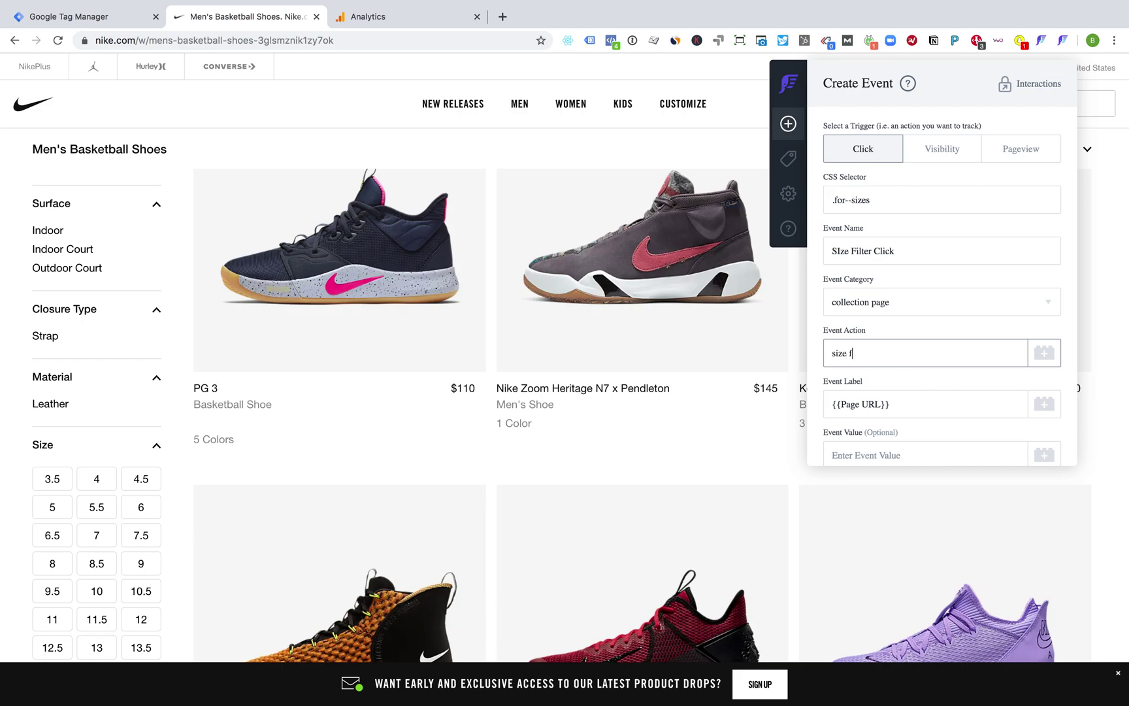
{"action": "type", "text": "ilter click - {{"}
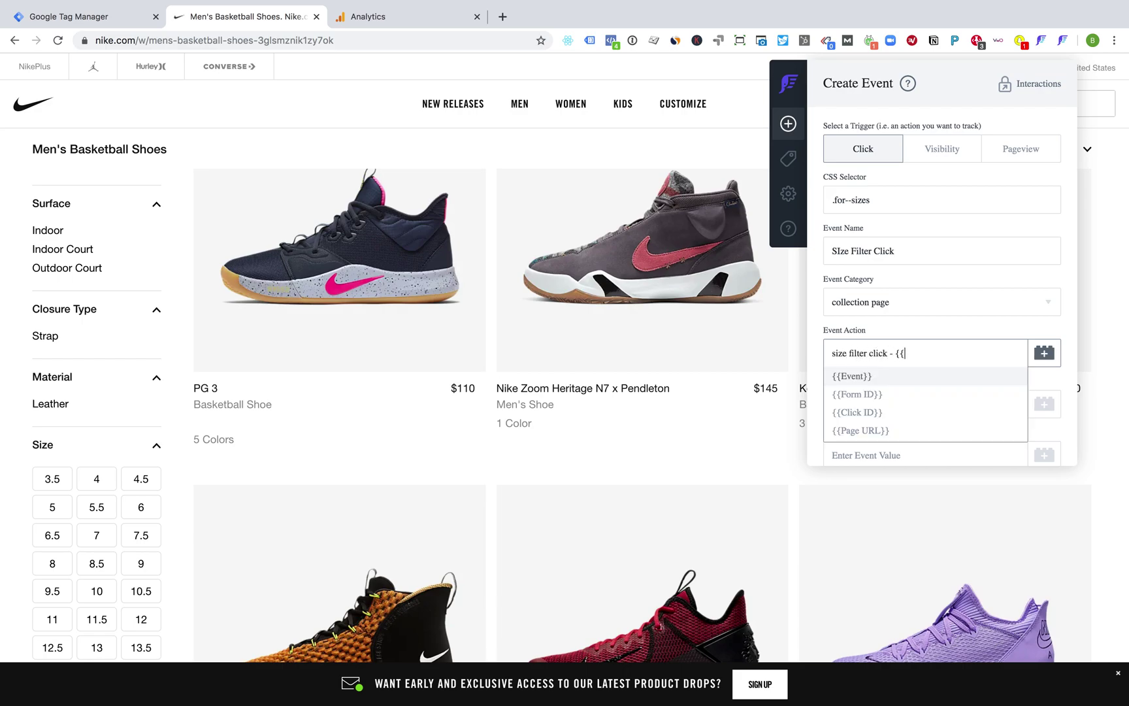
{"action": "scroll", "coordinate": [903, 398], "scroll_direction": "down", "scroll_amount": 2}
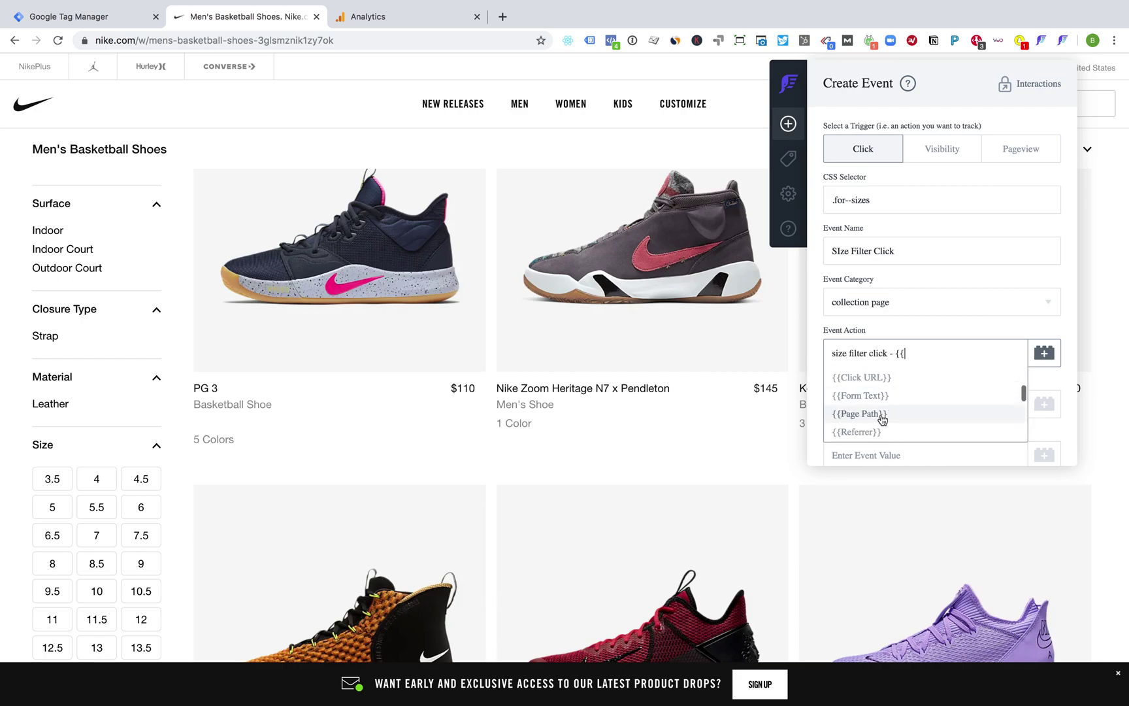
{"action": "type", "text": "click text"}
{"action": "left_click", "coordinate": [908, 377]}
{"action": "scroll", "coordinate": [915, 379], "scroll_direction": "down", "scroll_amount": 2}
{"action": "left_click", "coordinate": [909, 444]}
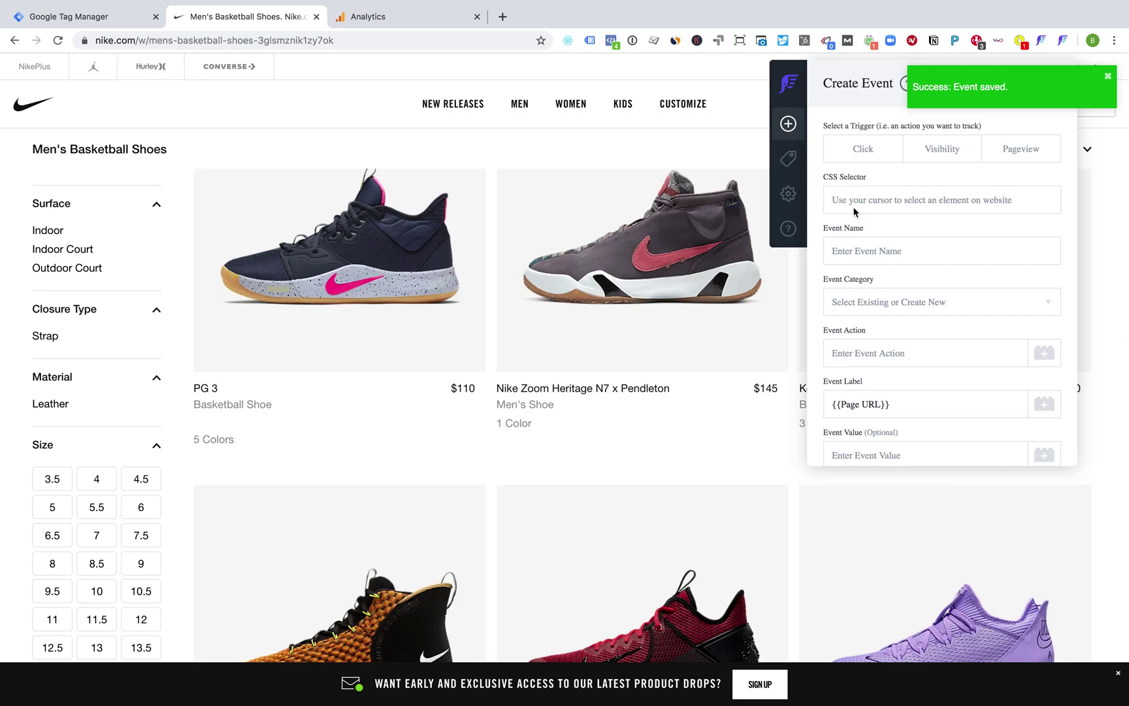
Switch to Google Tag Manager and sort the workspace changes by type, with tags listed before triggers.
{"action": "left_click", "coordinate": [40, 17]}
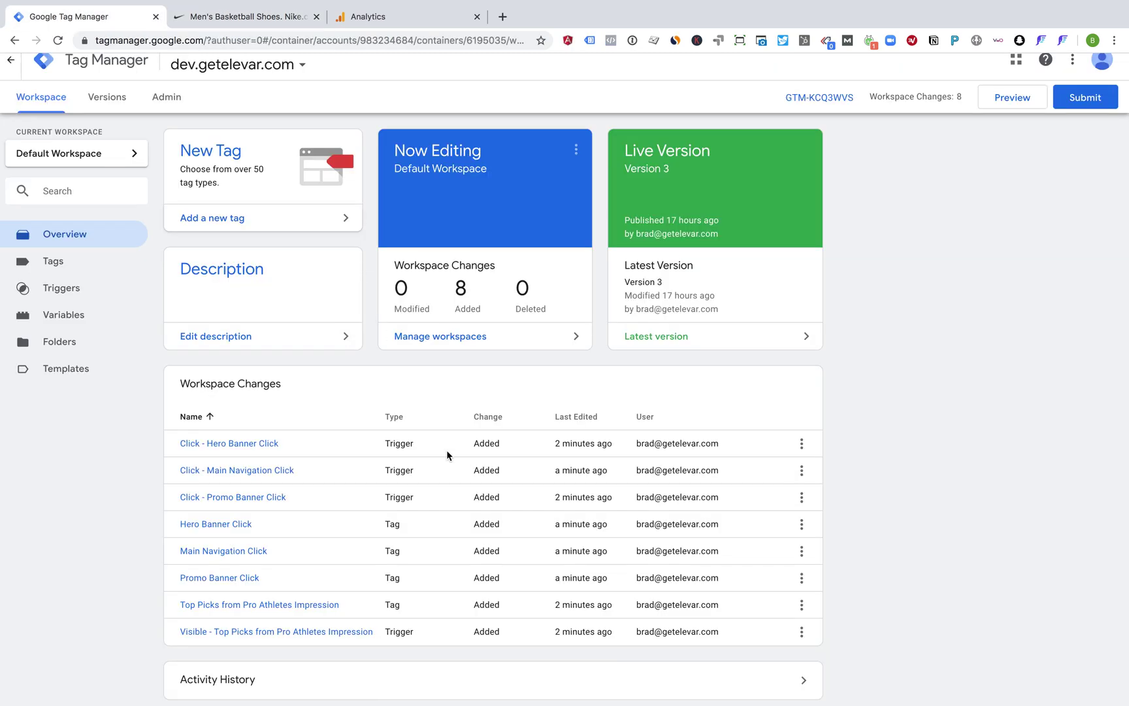
{"action": "left_click", "coordinate": [388, 420]}
{"action": "left_click", "coordinate": [392, 417]}
{"action": "left_click", "coordinate": [392, 417]}
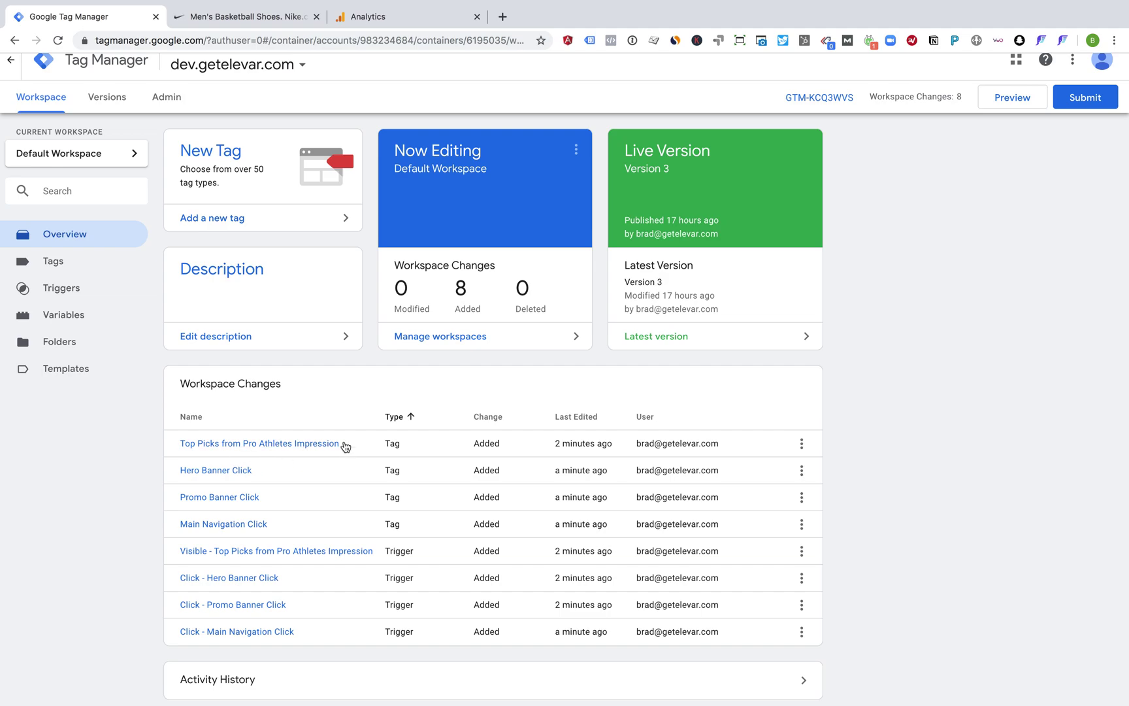
Return to the Nike page, show the list of events created in the extension and import them to GTM.
{"action": "left_click", "coordinate": [252, 16]}
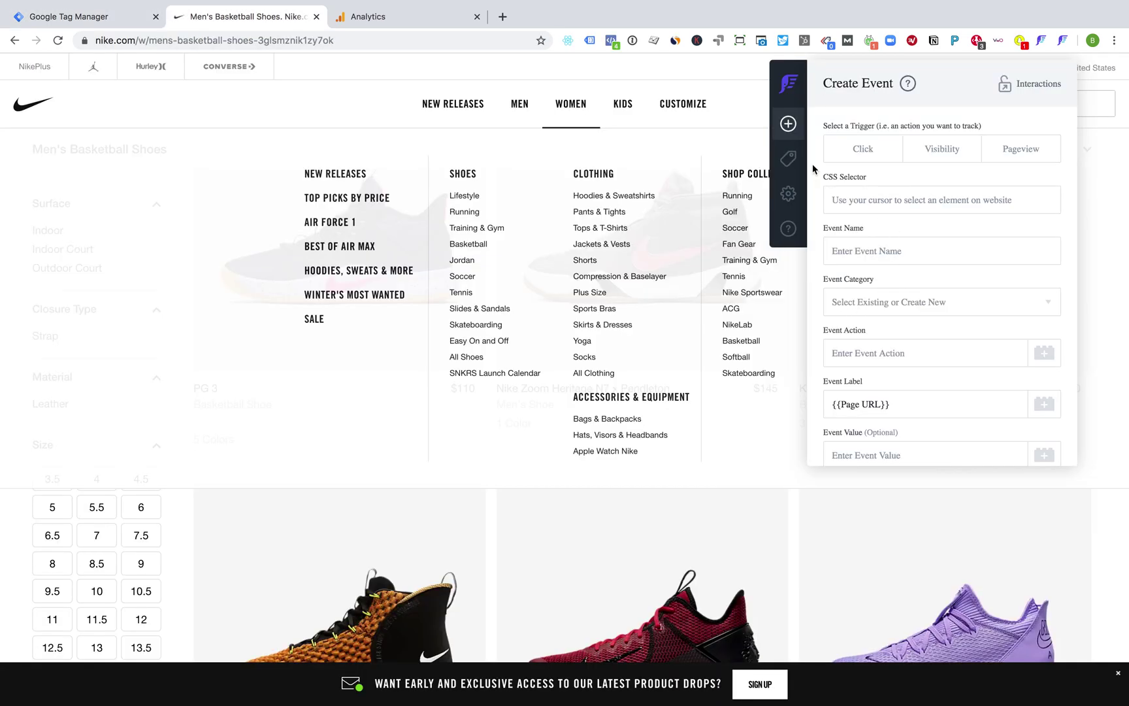
{"action": "left_click", "coordinate": [790, 156]}
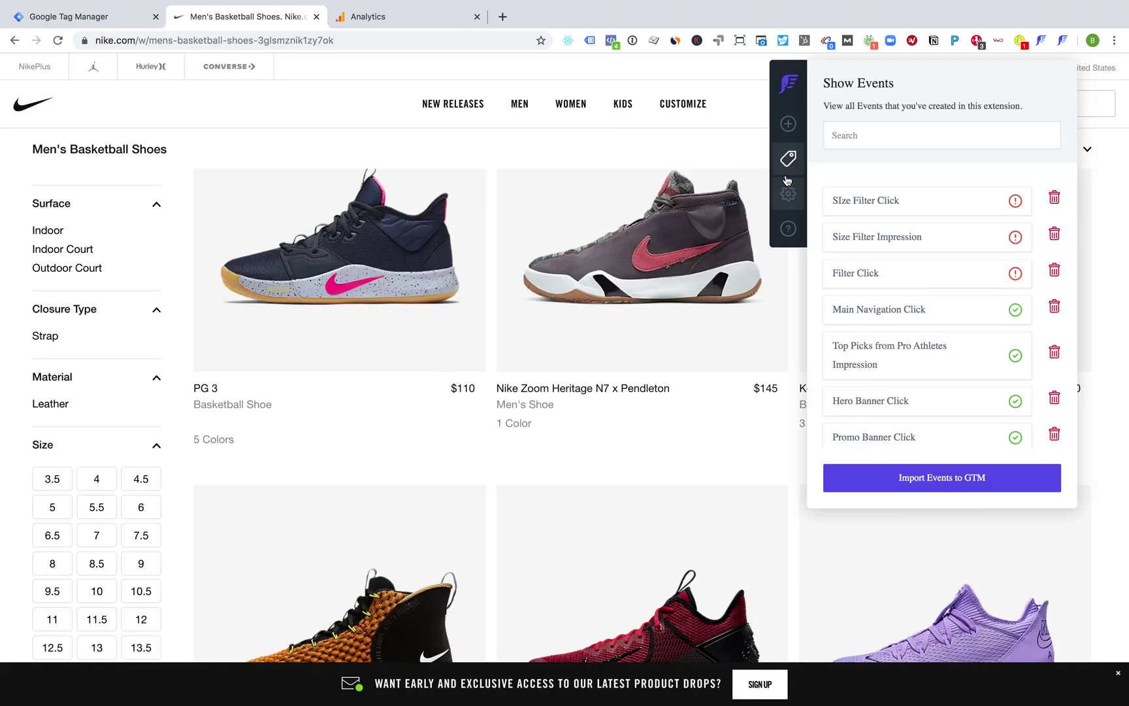
{"action": "scroll", "coordinate": [884, 283], "scroll_direction": "down", "scroll_amount": 1}
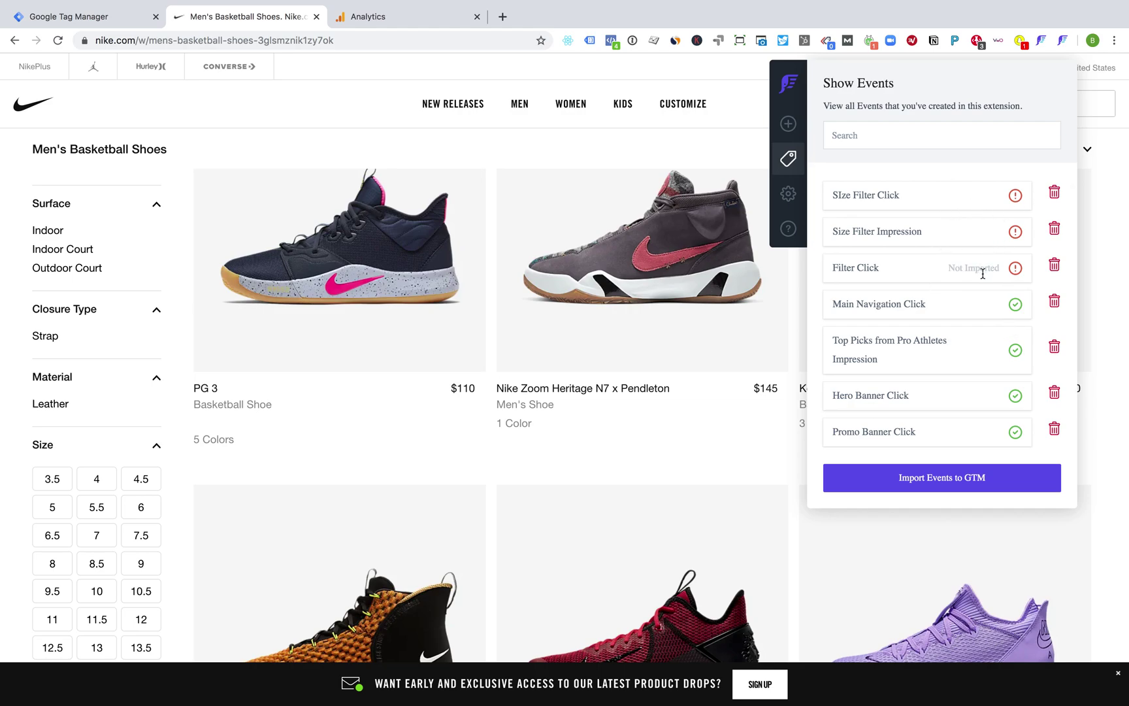
{"action": "left_click", "coordinate": [953, 476]}
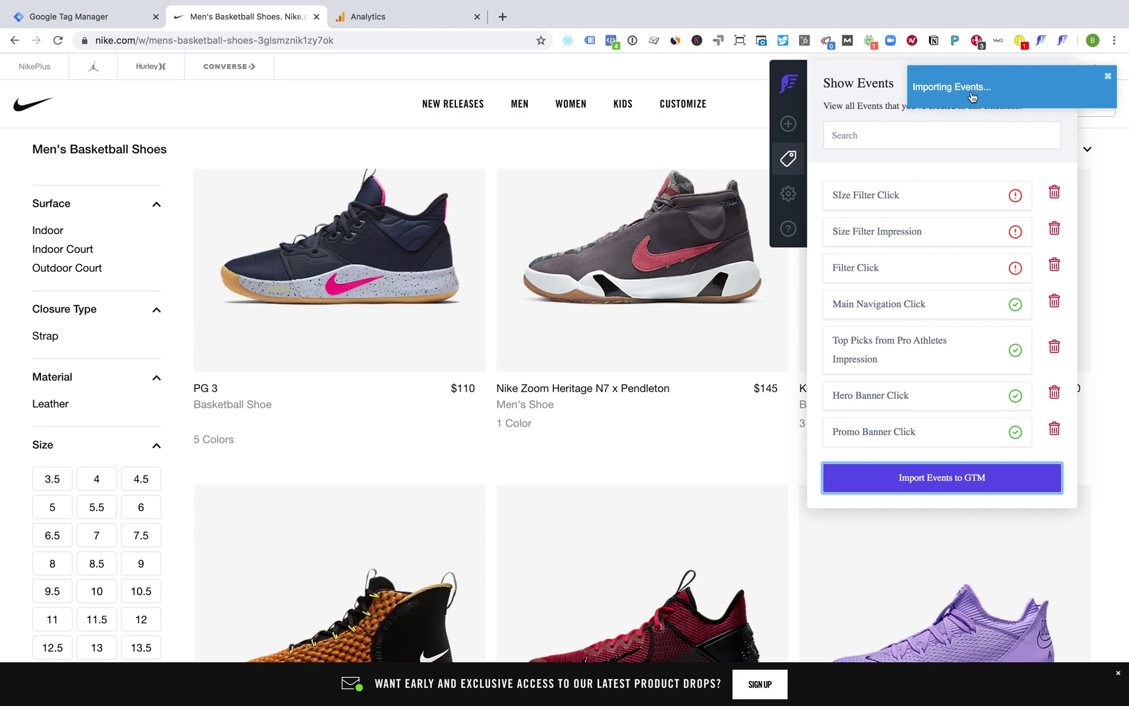
Switch to Google Tag Manager, examine the configuration of the Click - Hero Banner Click trigger and close it.
{"action": "left_click", "coordinate": [111, 24]}
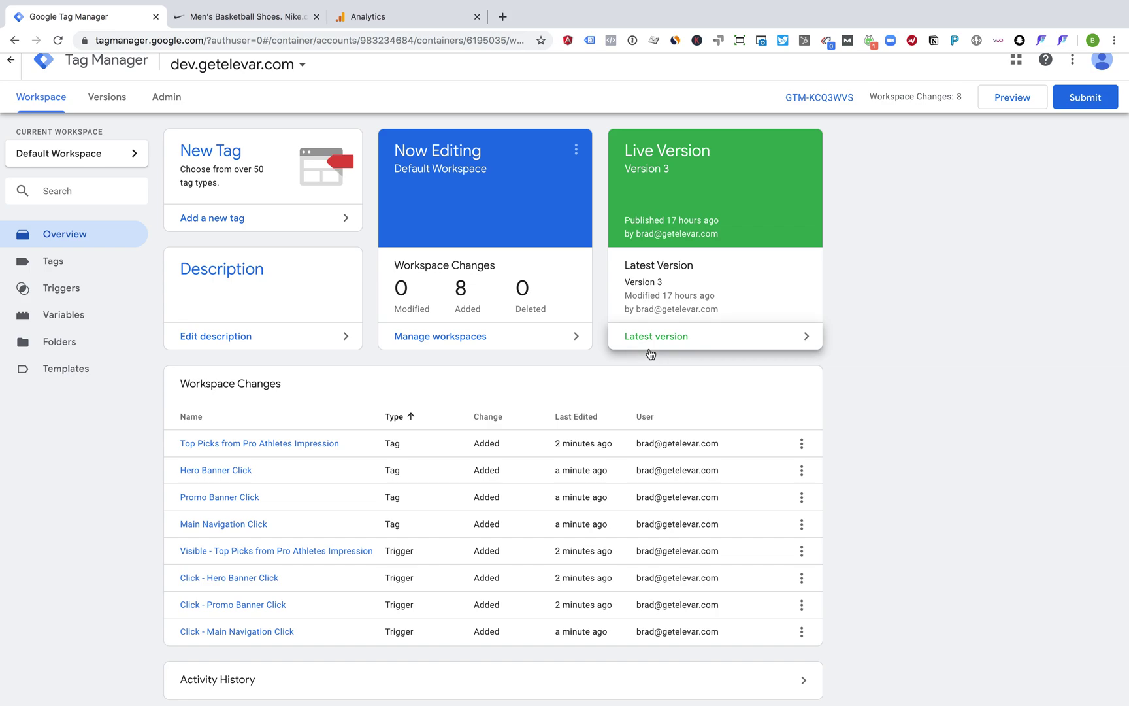
{"action": "scroll", "coordinate": [407, 424], "scroll_direction": "down", "scroll_amount": 2}
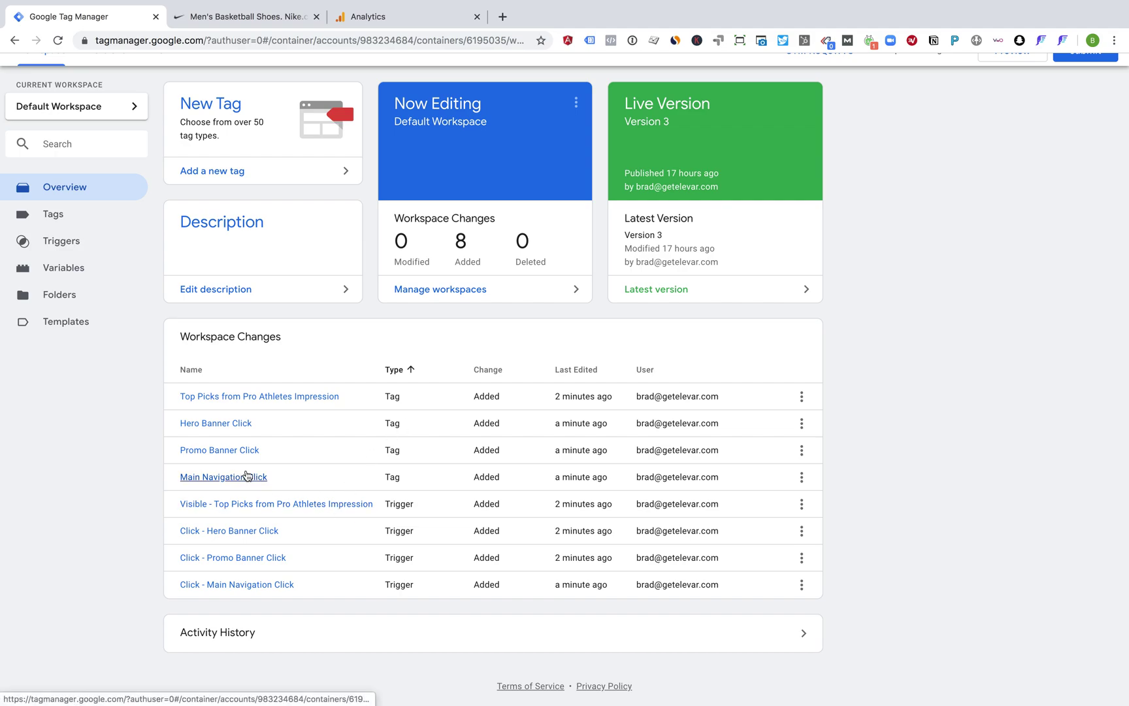
{"action": "left_click", "coordinate": [198, 530]}
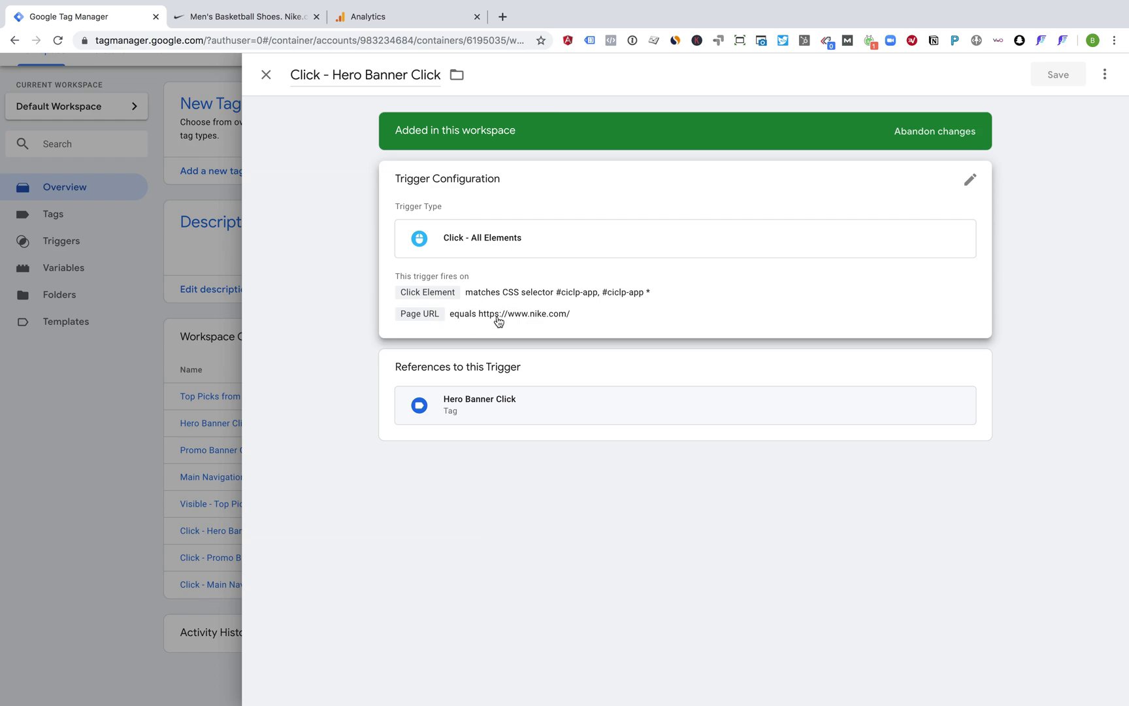
{"action": "left_click", "coordinate": [266, 74]}
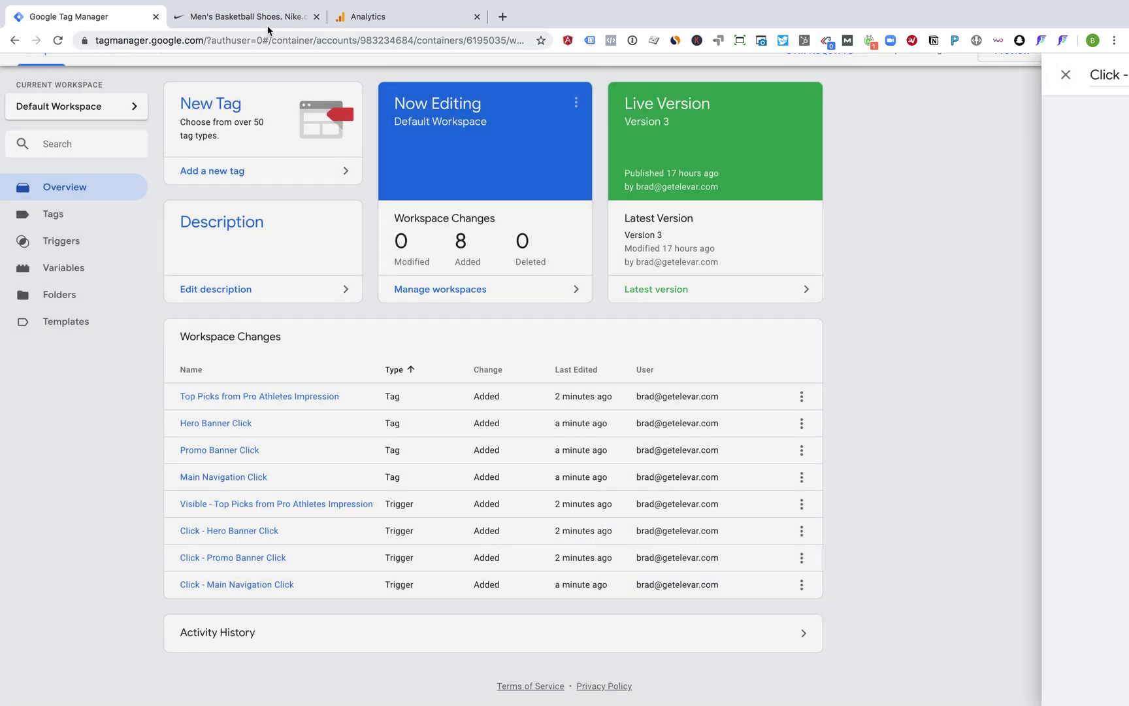
Check the event import status on the Nike page, and reload the workspace in Google Tag Manager.
{"action": "left_click", "coordinate": [268, 18]}
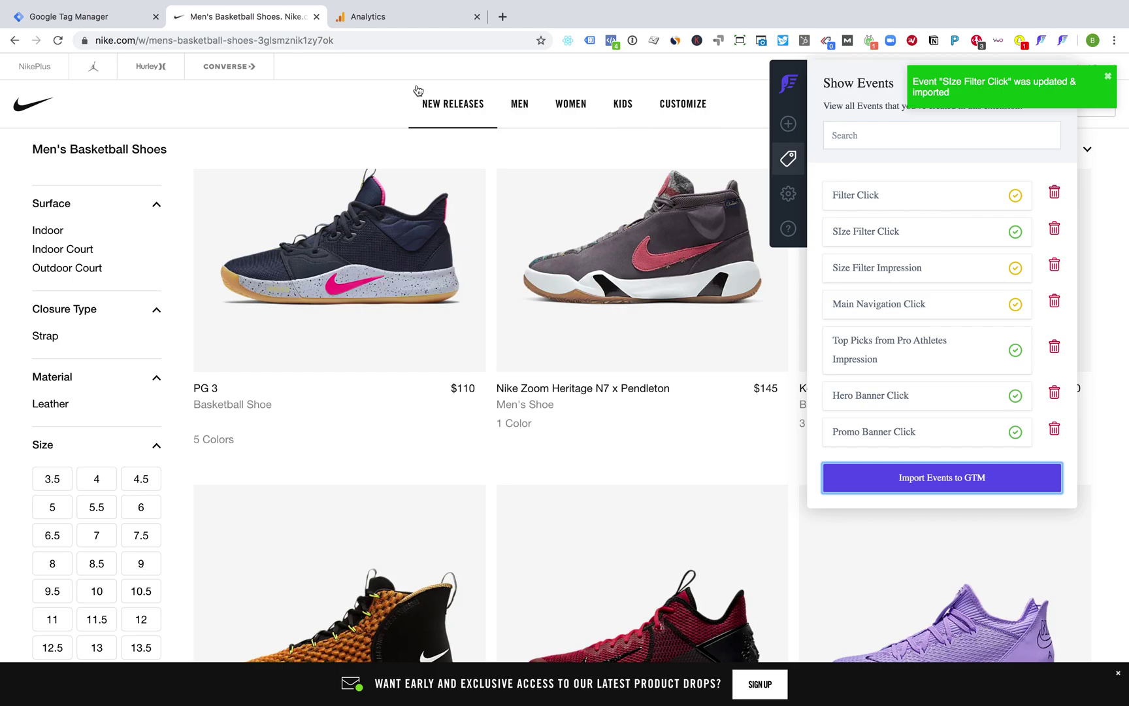
{"action": "left_click", "coordinate": [91, 18]}
{"action": "left_click", "coordinate": [58, 40]}
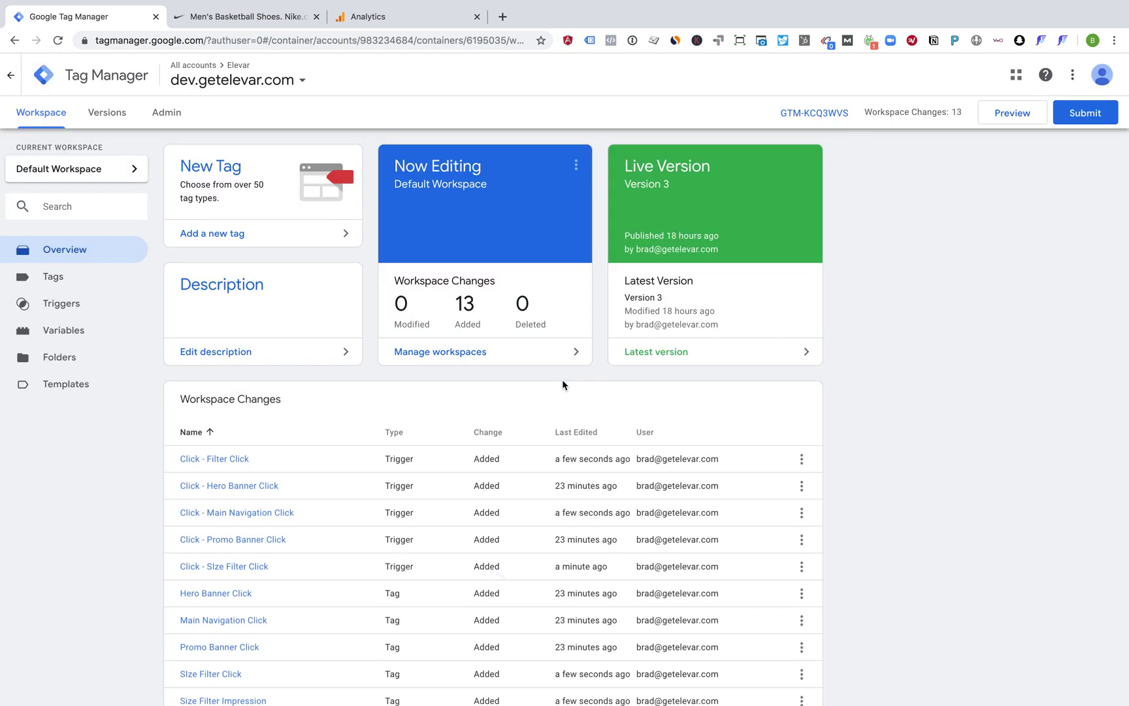
Sort the workspace changes by last edited, newest first, and open the Size Filter Impression tag.
{"action": "scroll", "coordinate": [562, 383], "scroll_direction": "down", "scroll_amount": 3}
{"action": "left_click", "coordinate": [573, 294]}
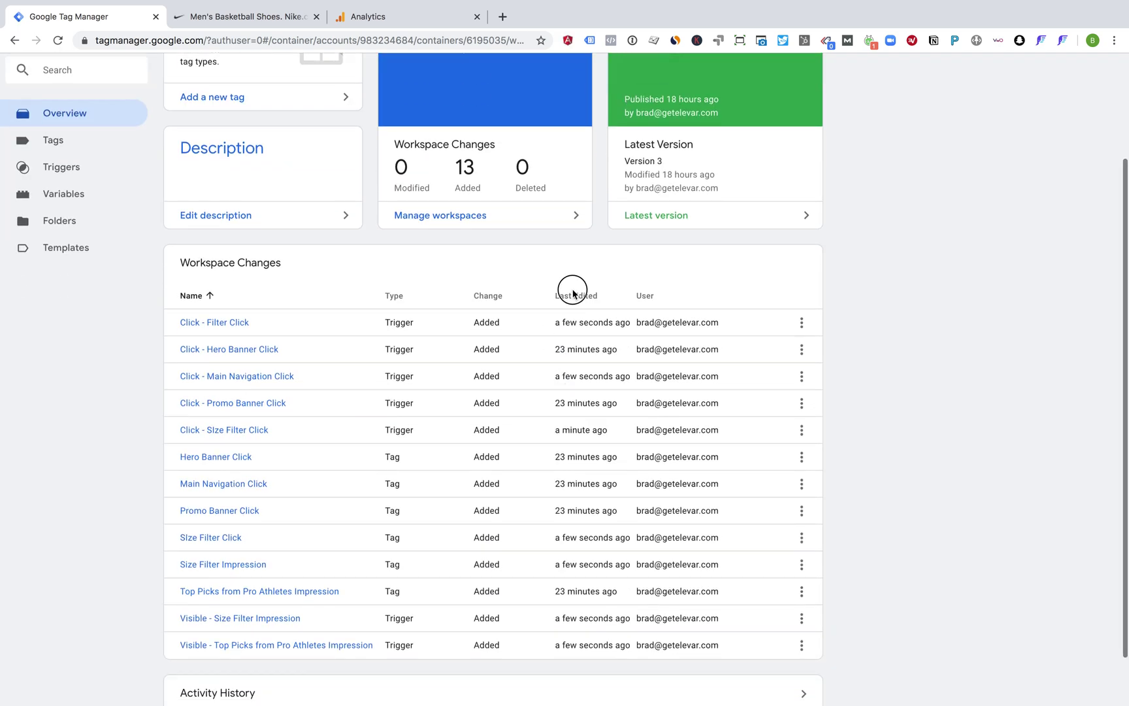
{"action": "left_click", "coordinate": [574, 294]}
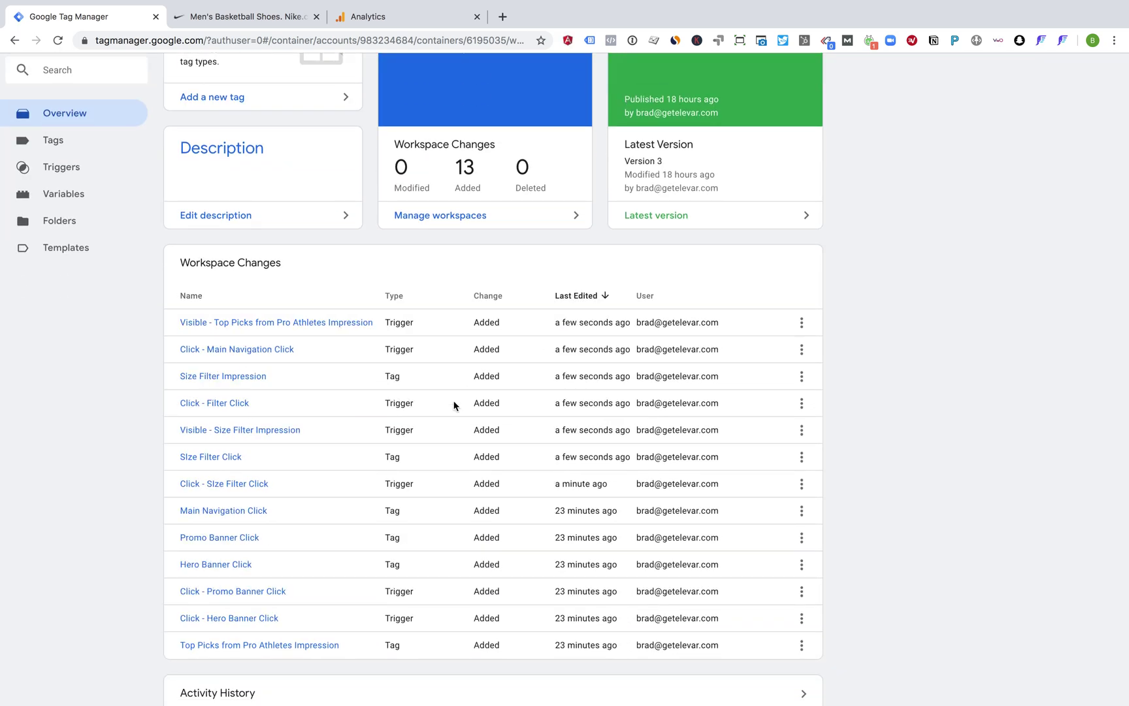
{"action": "left_click", "coordinate": [208, 377]}
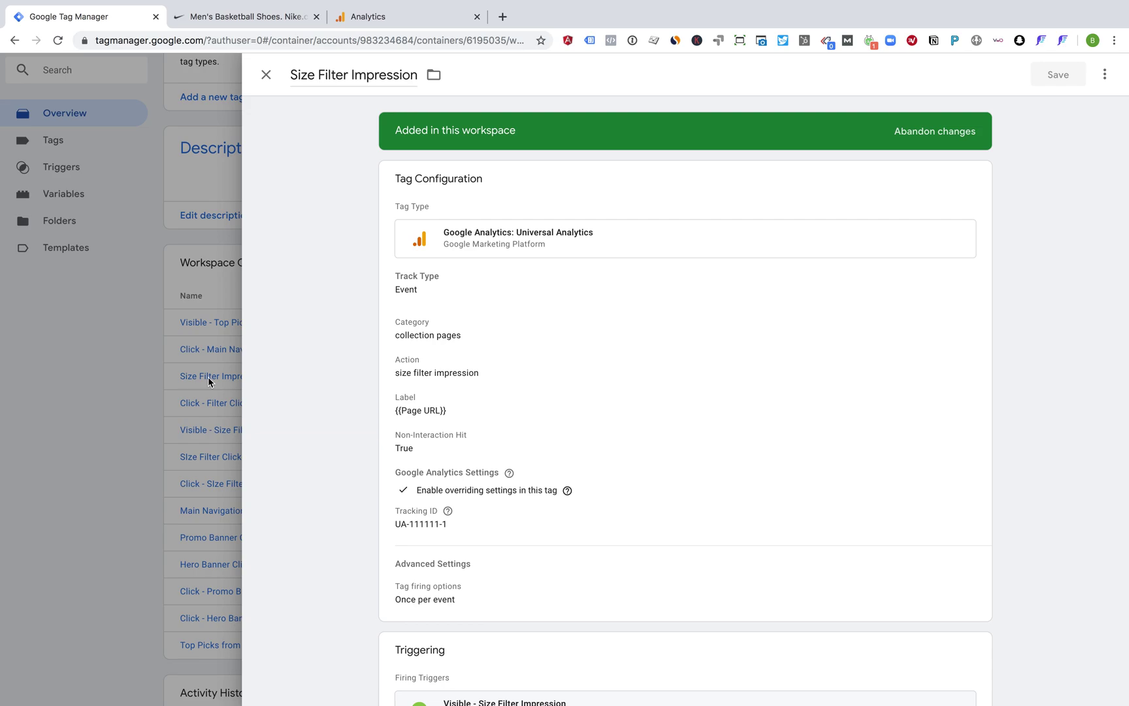
Return to the Nike page and review the extension's GTM setup, including the list of available GTM accounts.
{"action": "mouse_move", "coordinate": [265, 2]}
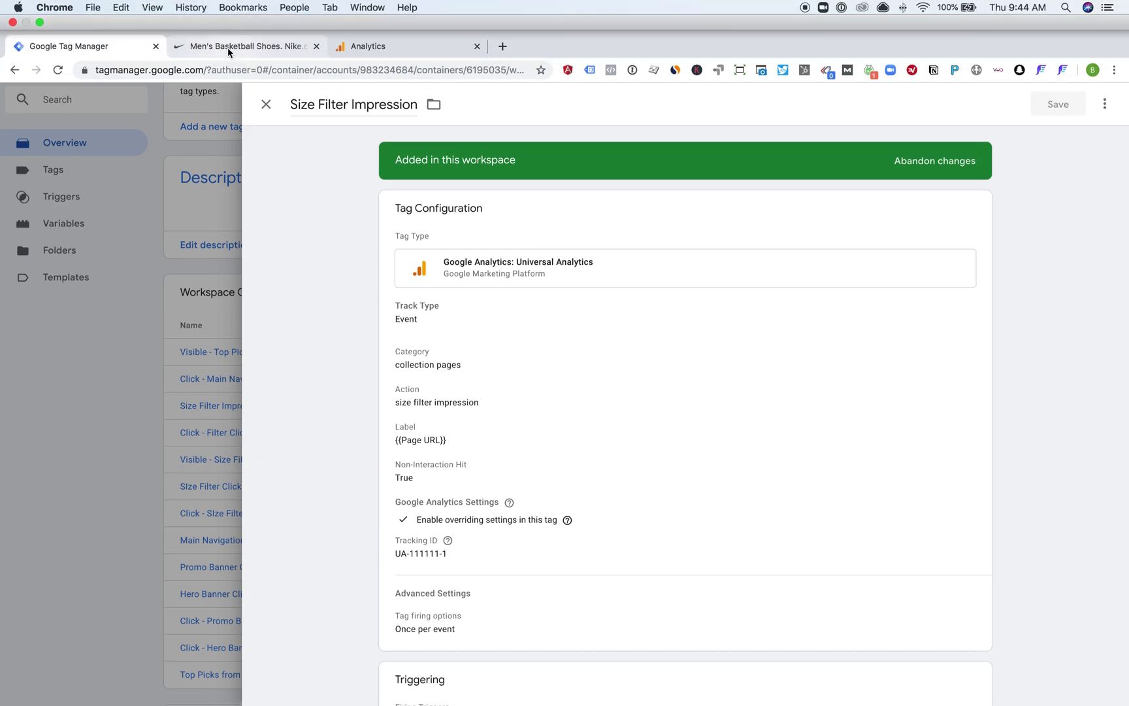
{"action": "left_click", "coordinate": [228, 47]}
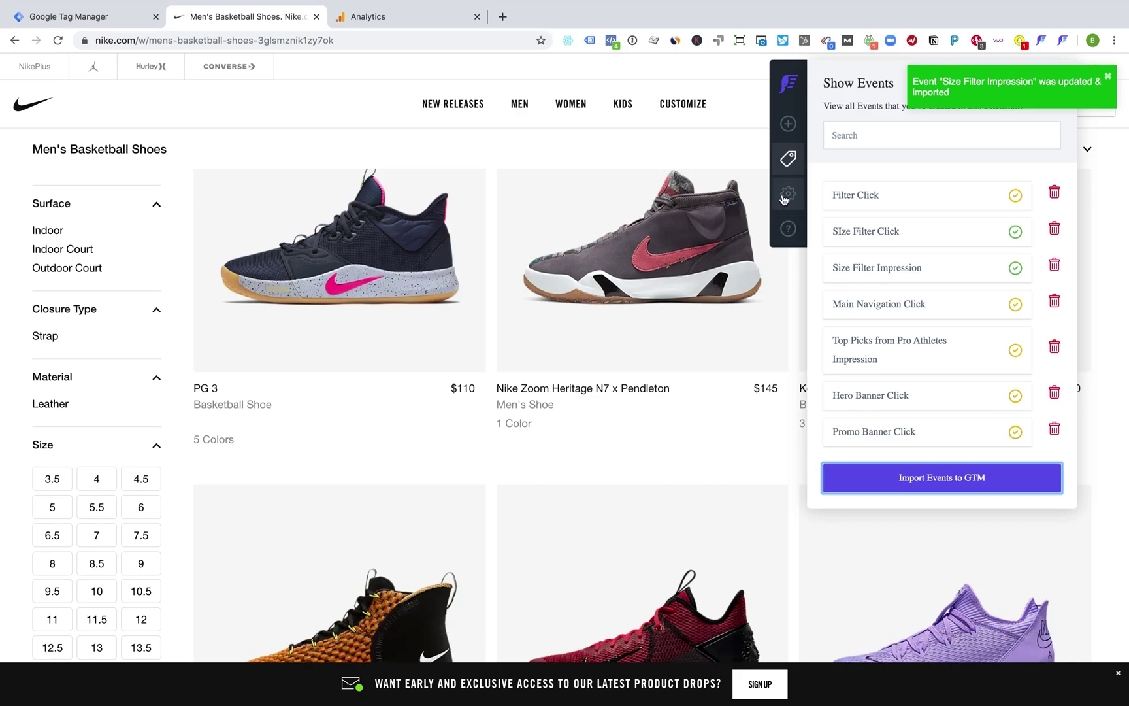
{"action": "left_click", "coordinate": [787, 196]}
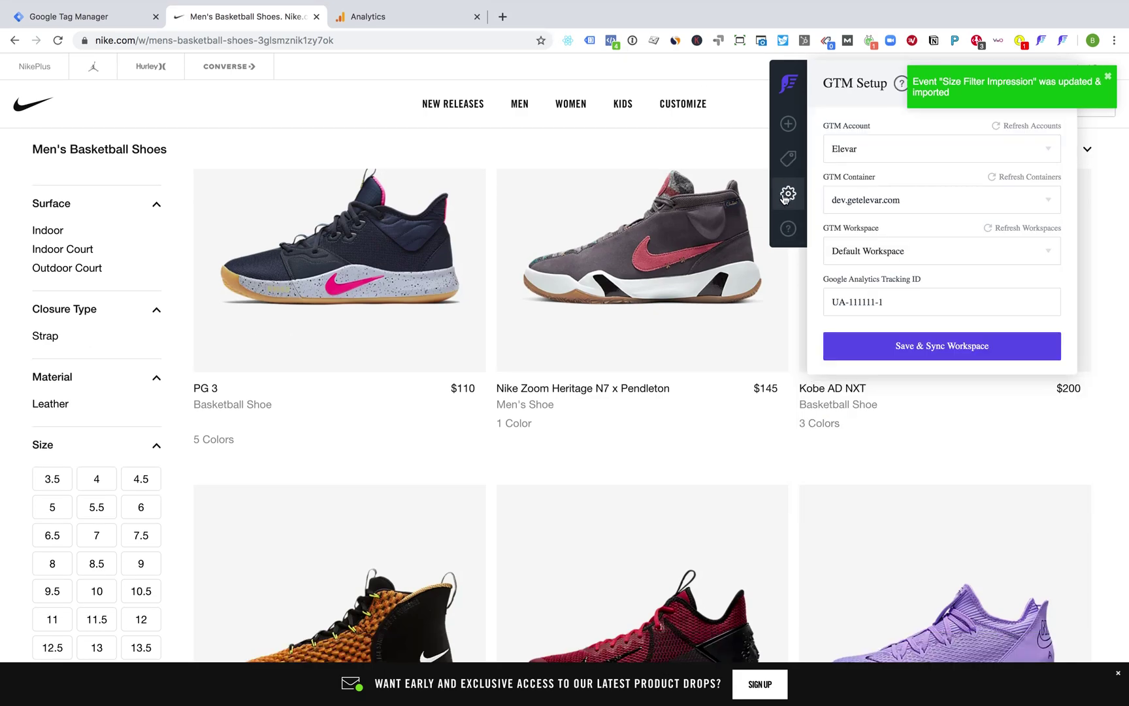
{"action": "left_click", "coordinate": [866, 150]}
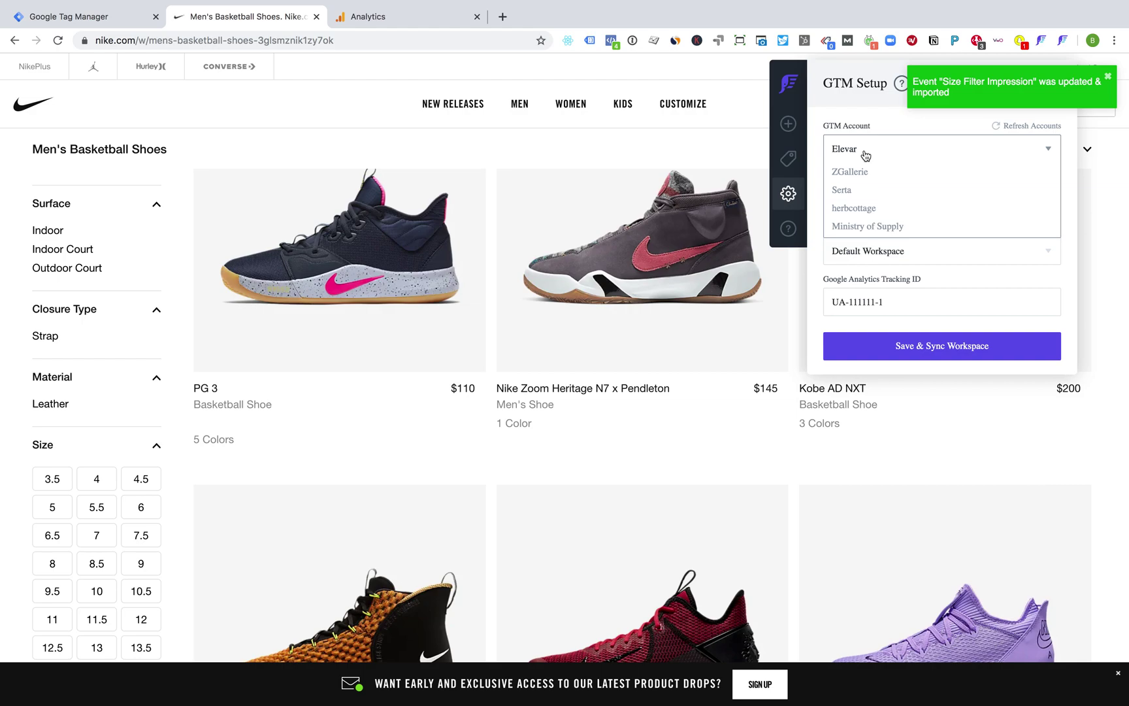
{"action": "left_click", "coordinate": [875, 116]}
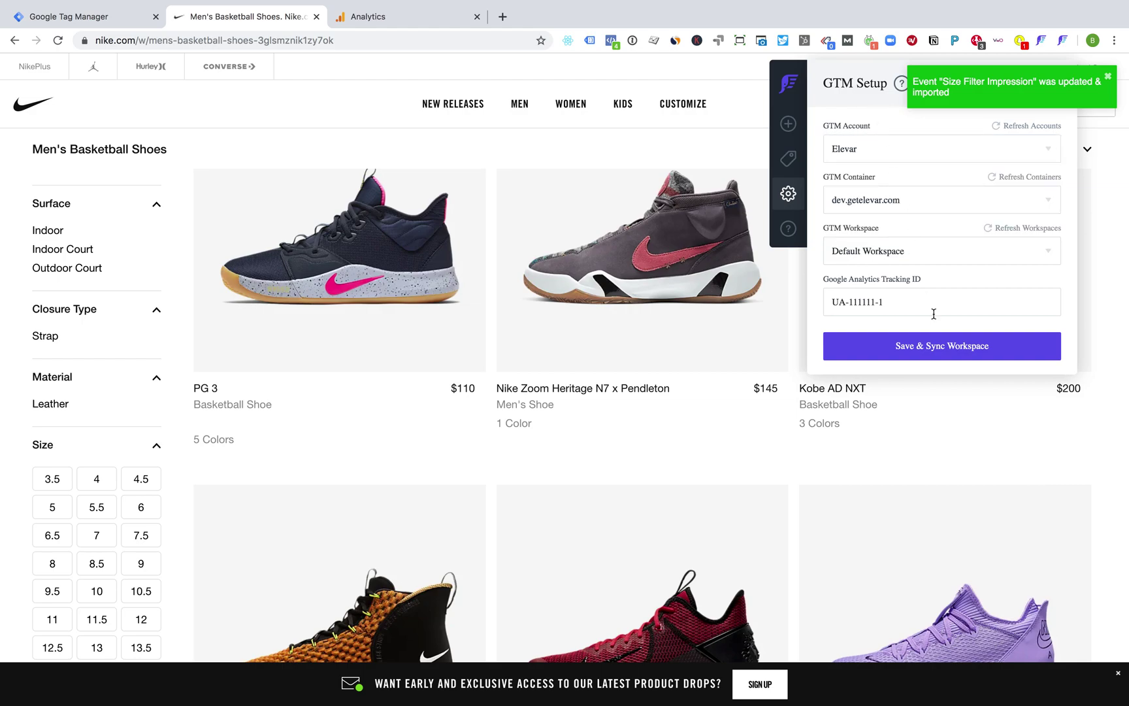